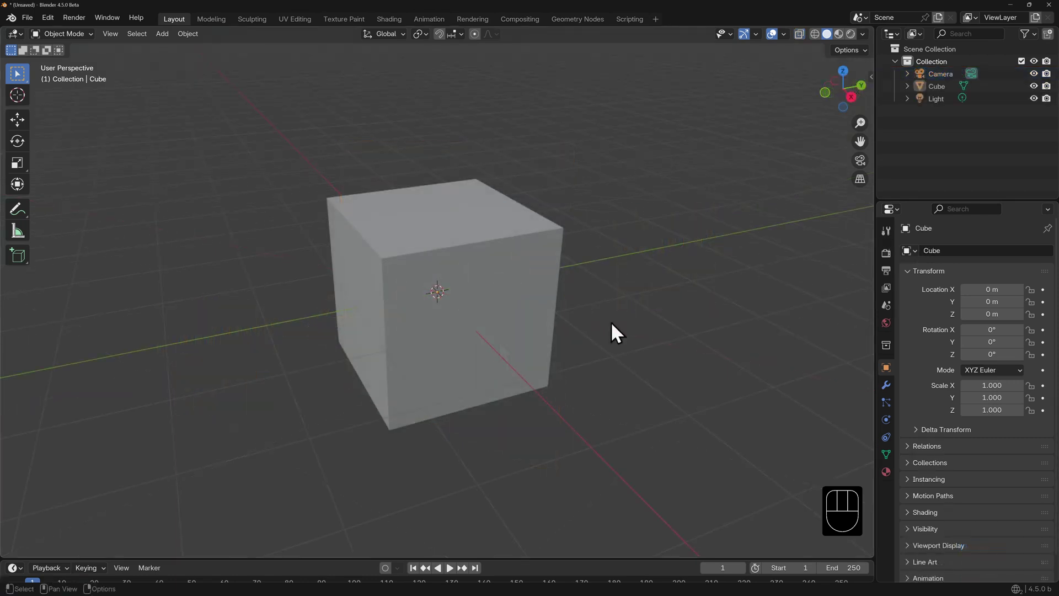
Select the default Cube in the viewport
left_click(499, 339)
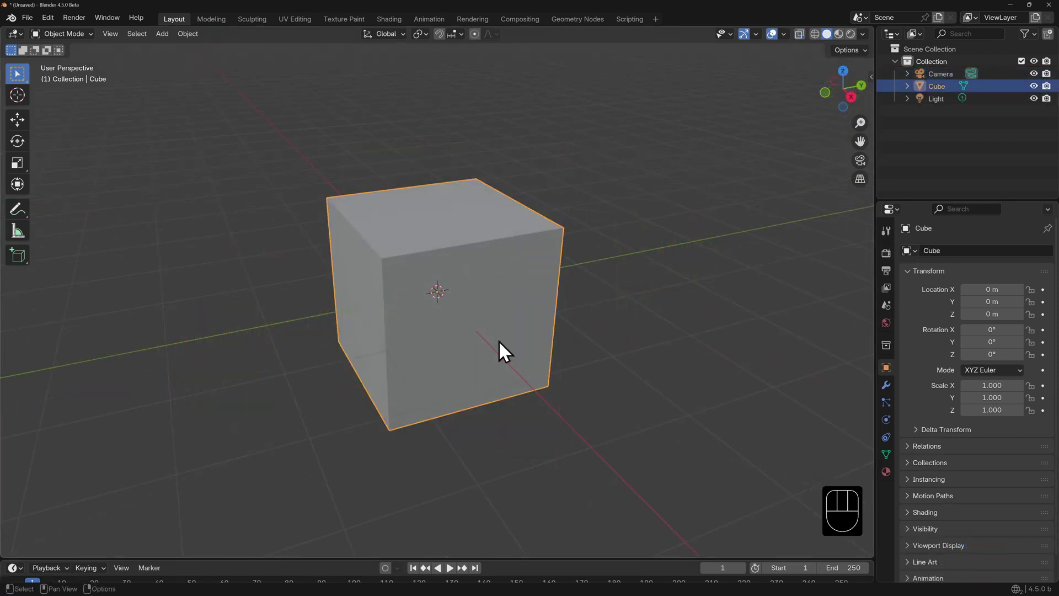
Put the cube in Edit Mode and display face normals as lines at about size 0.48
key("ctrl+Tab")
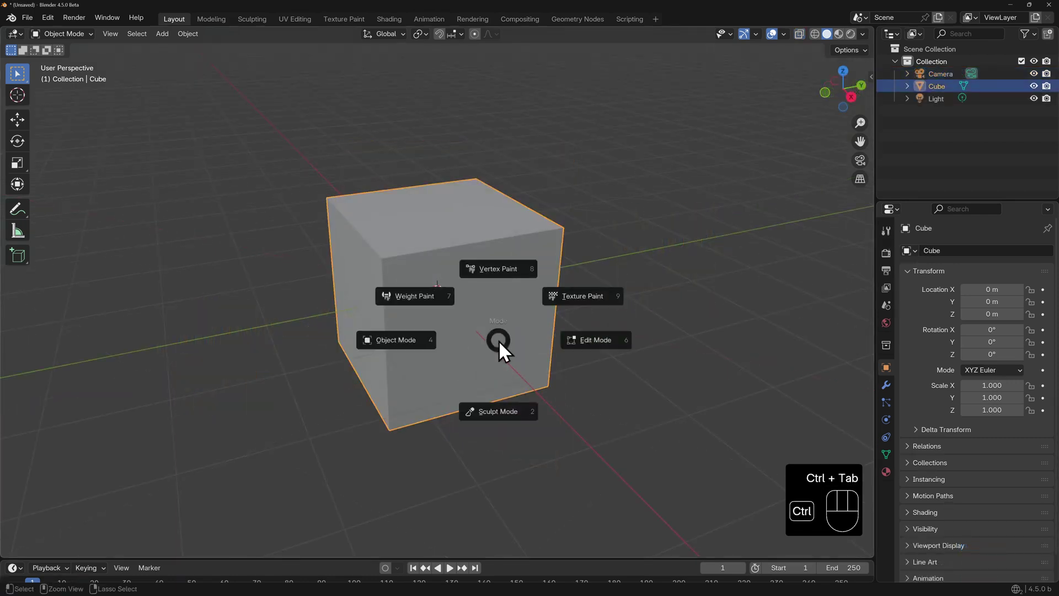
left_click(570, 338)
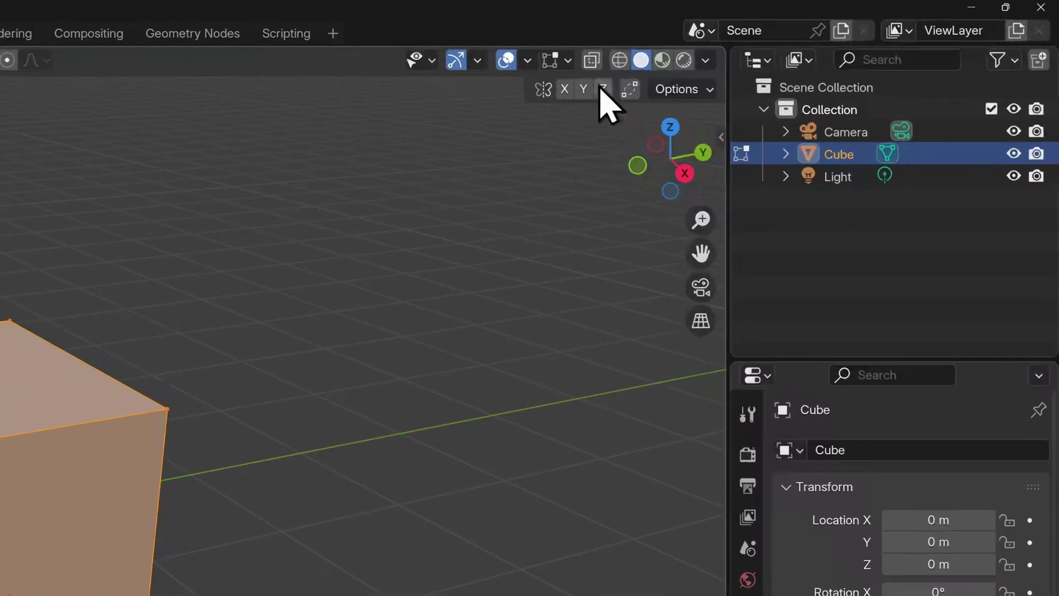
left_click(786, 34)
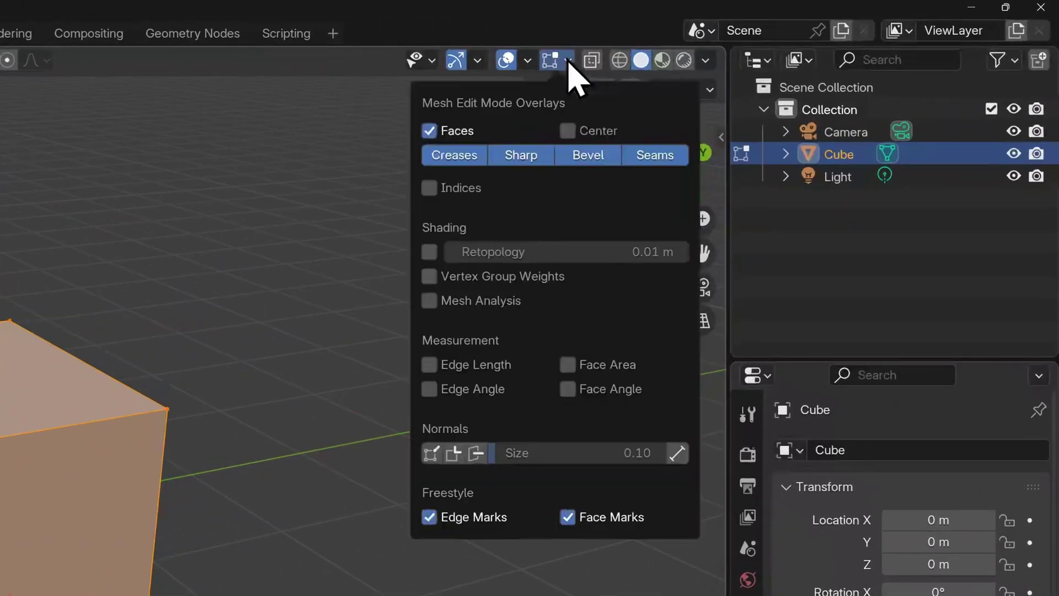
left_click(477, 453)
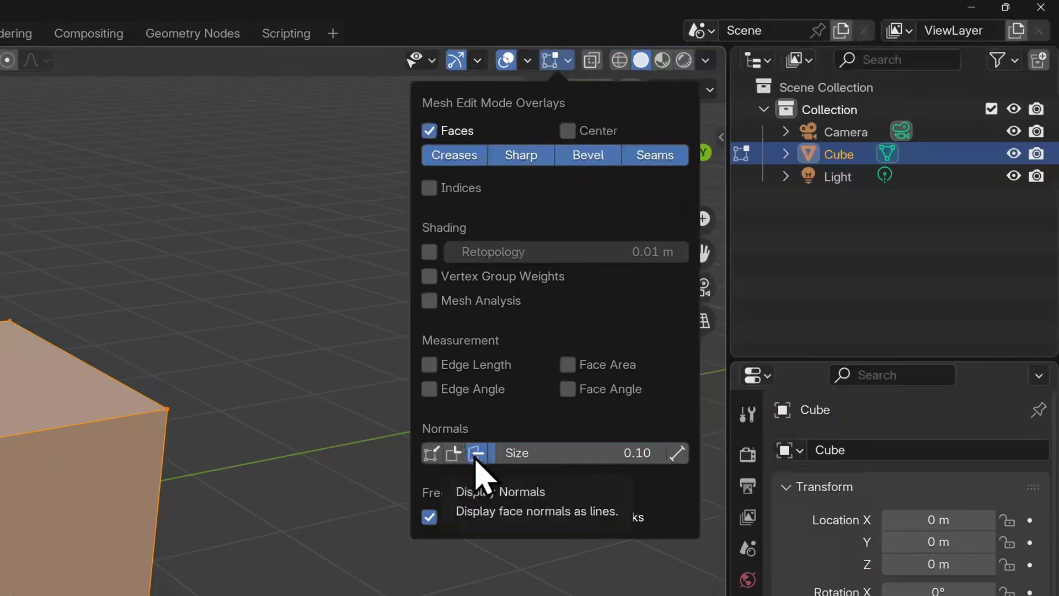
left_click_drag(496, 453, 542, 454)
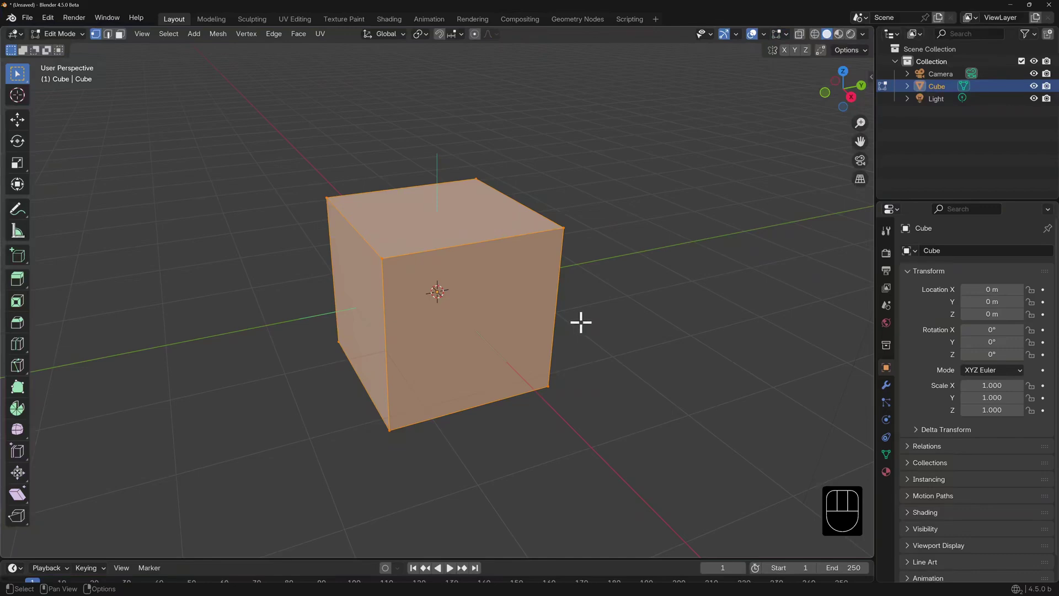
Orbit below the cube and switch the viewport to wireframe shading
mouse_move(580, 322)
middle_mouse_down()
mouse_move(643, 305)
mouse_move(594, 314)
mouse_move(529, 276)
mouse_move(527, 240)
mouse_move(491, 229)
mouse_move(430, 220)
mouse_move(407, 241)
mouse_move(417, 309)
mouse_move(490, 320)
mouse_move(558, 295)
middle_mouse_up()
key("z")
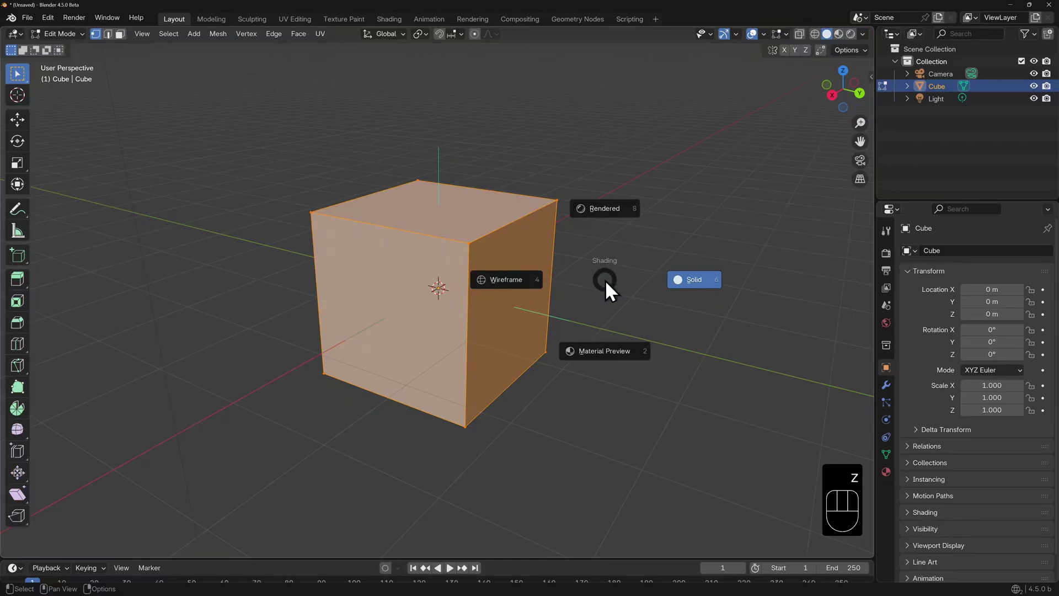
left_click(530, 280)
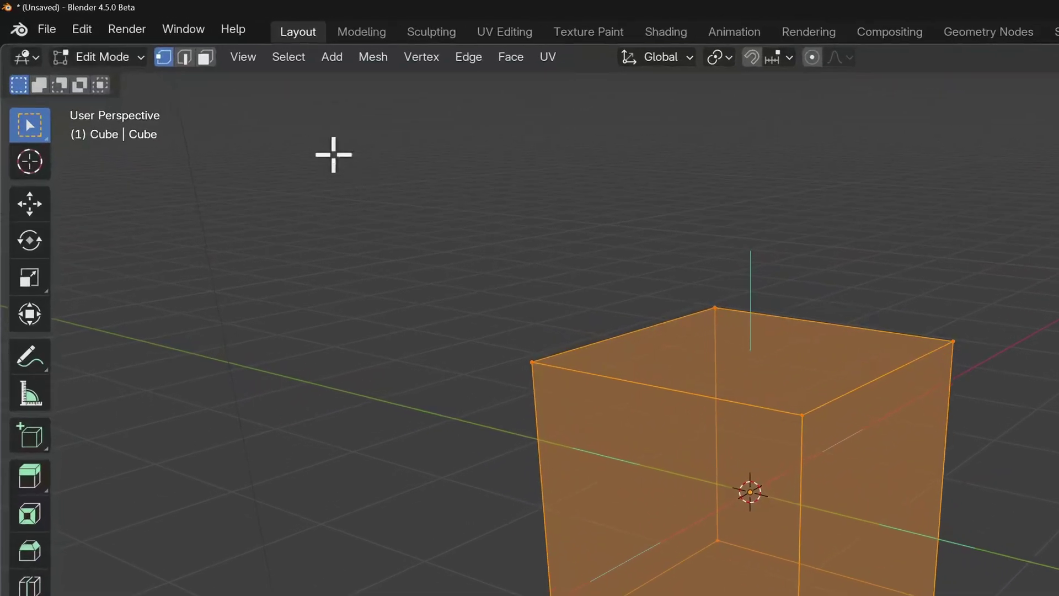
Flip all the cube's normals via Mesh > Normals > Flip so they point inward
left_click(371, 58)
mouse_move(478, 417)
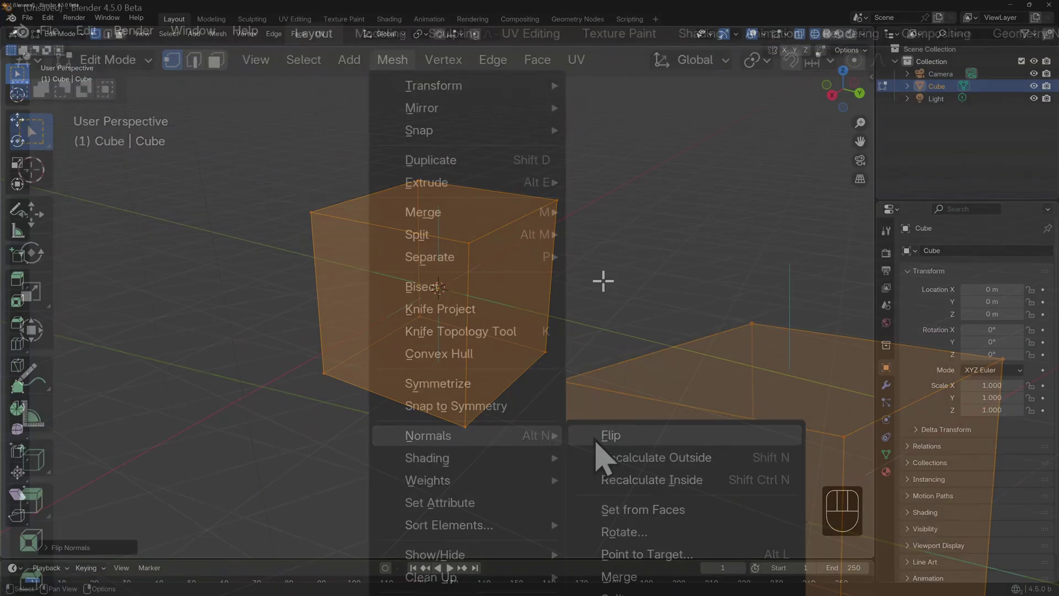
left_click(602, 436)
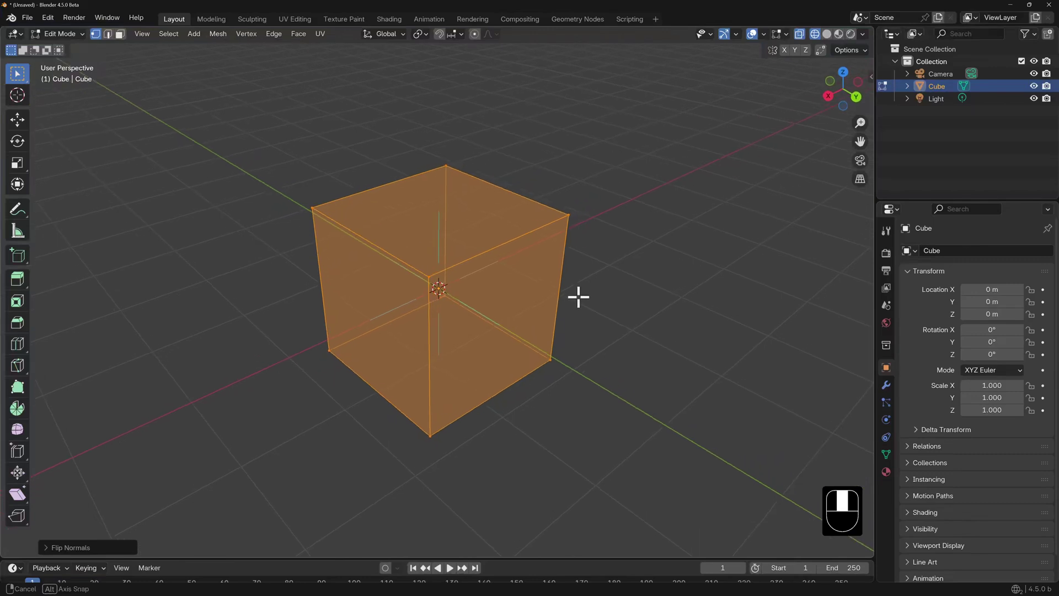
middle_click_drag(556, 305, 603, 290)
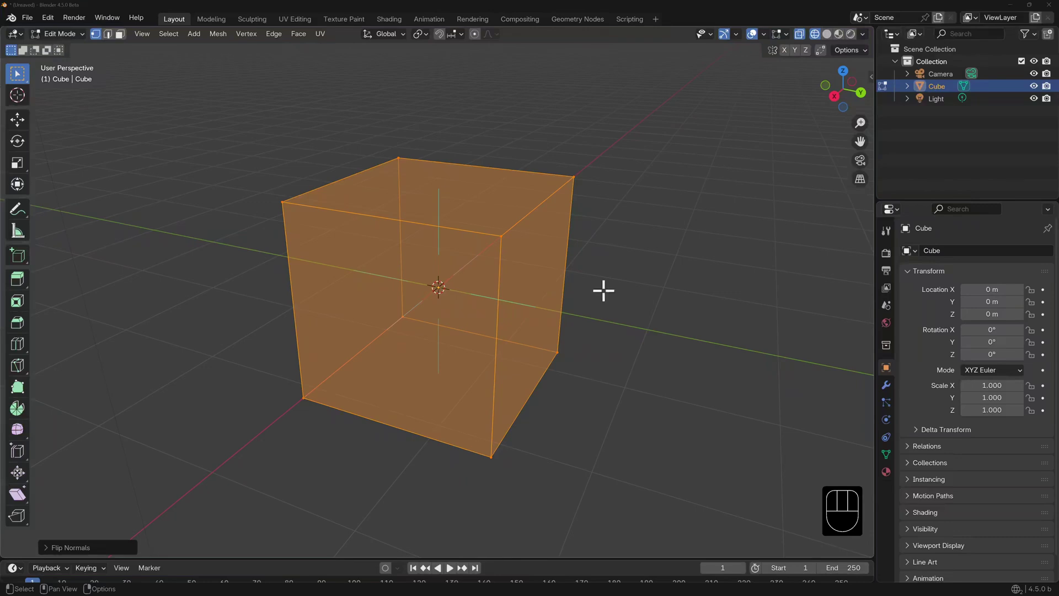
Switch the viewport back to solid shading
key("z")
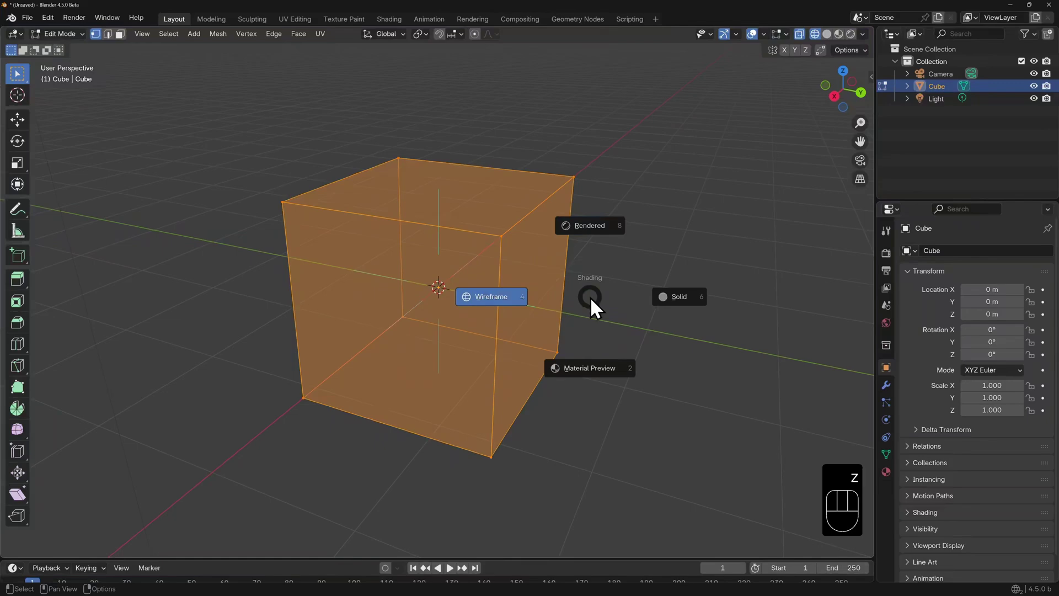
left_click(673, 299)
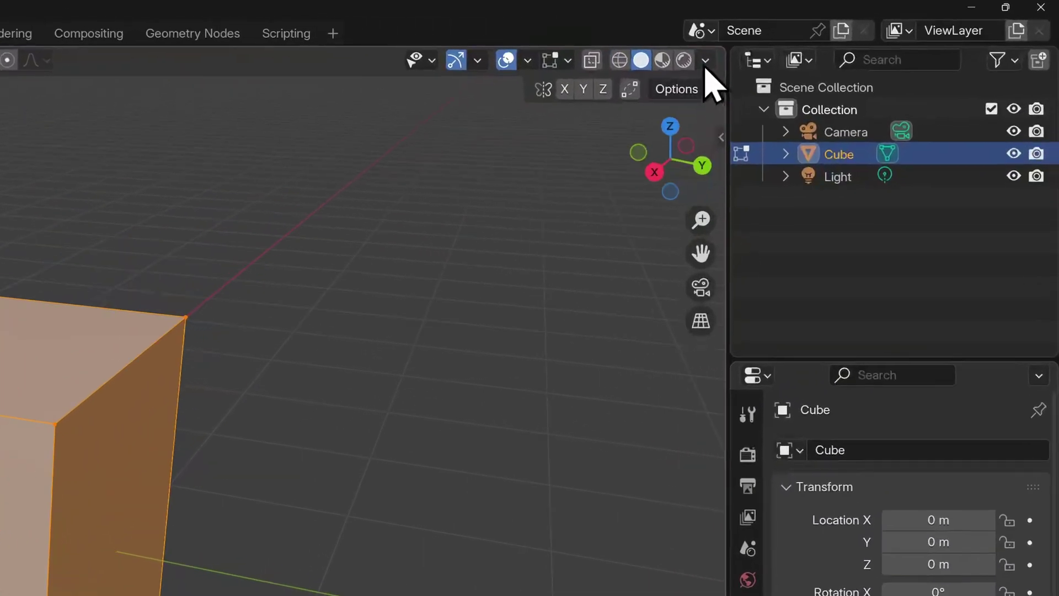
left_click(862, 34)
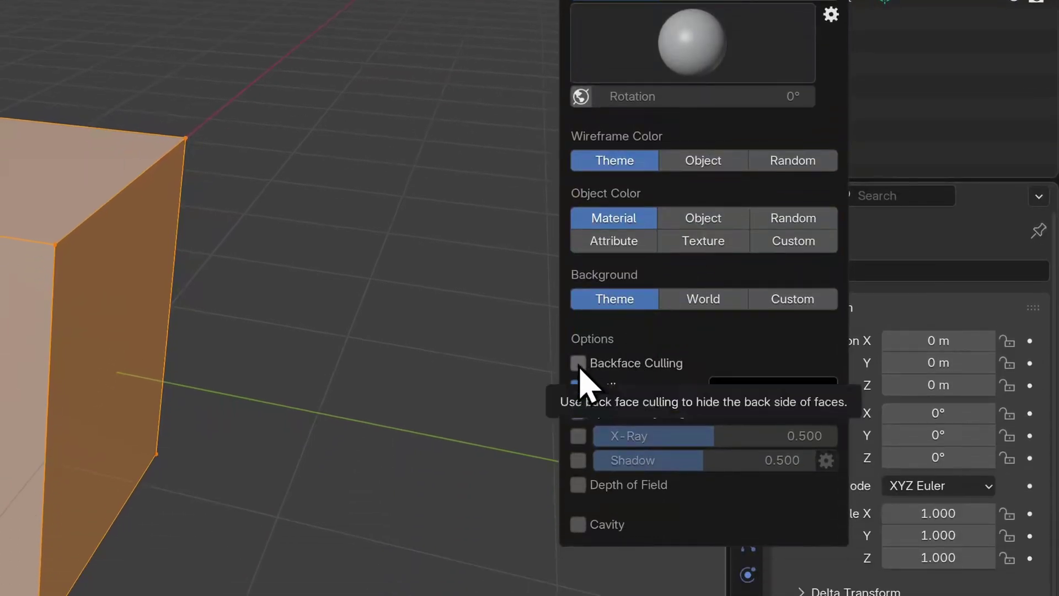
Enable Backface Culling and orbit around the cube to see its culled faces
left_click(578, 363)
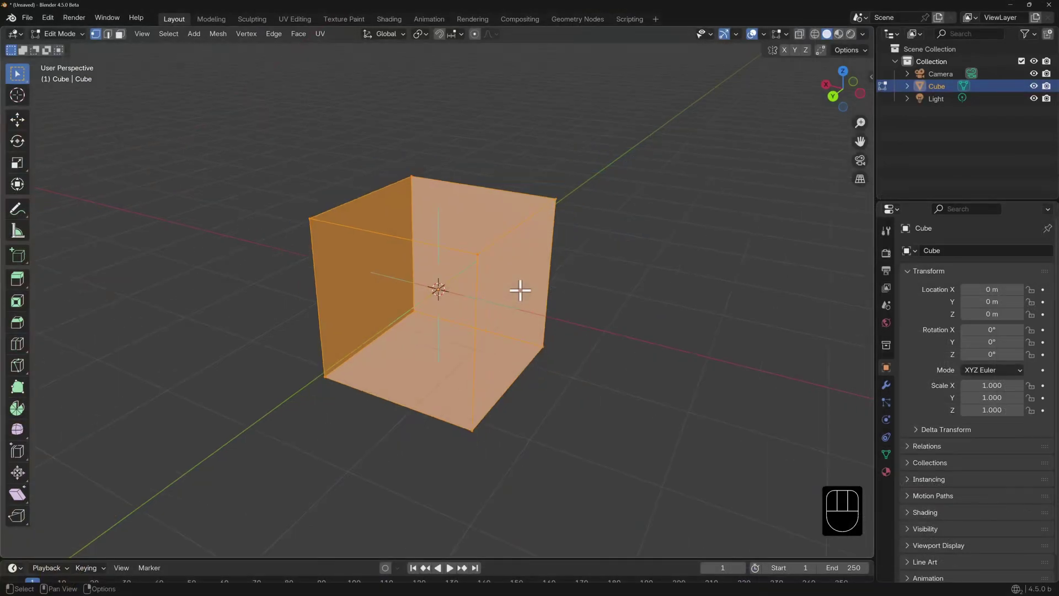
key("ctrl+Tab")
middle_click_drag(616, 280, 696, 295)
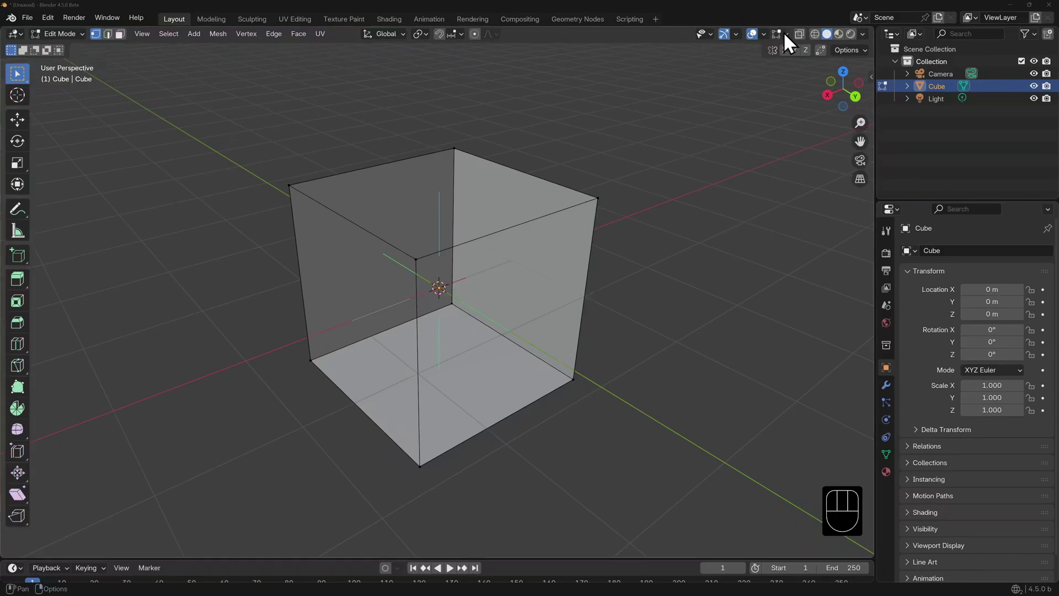
Return to Object Mode and delete the cube
left_click(785, 34)
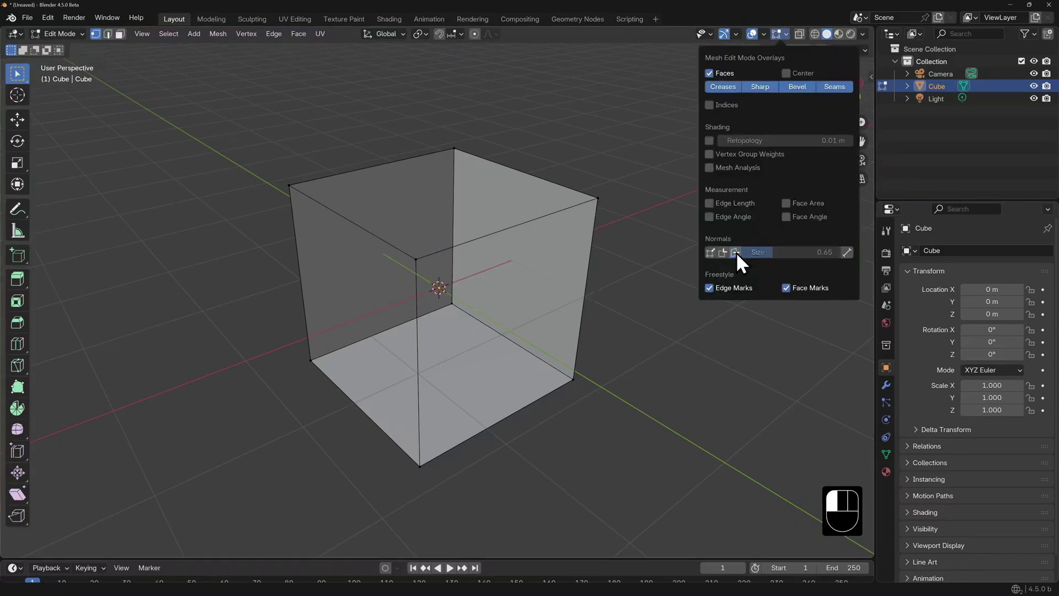
key("Tab")
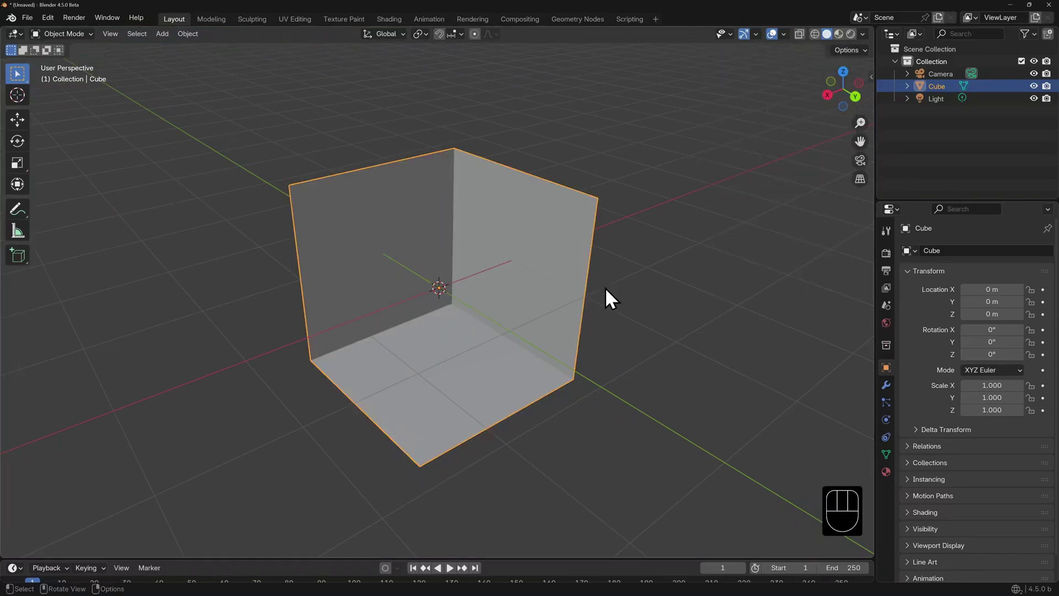
key("x")
left_click(605, 288)
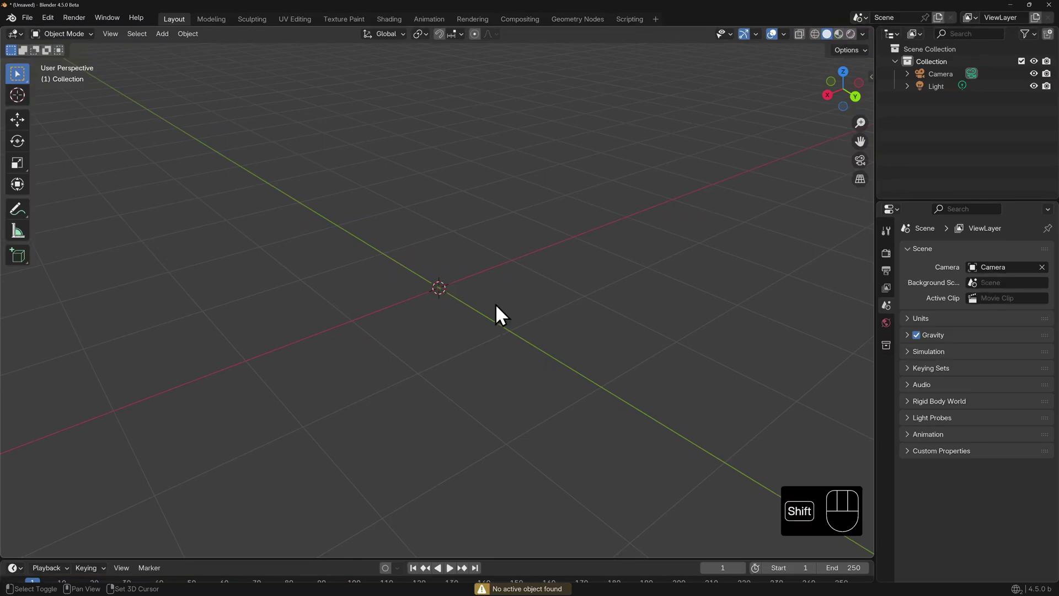
Add a UV Sphere and view it from the front in wireframe
key("shift+a")
mouse_move(483, 318)
left_click(553, 356)
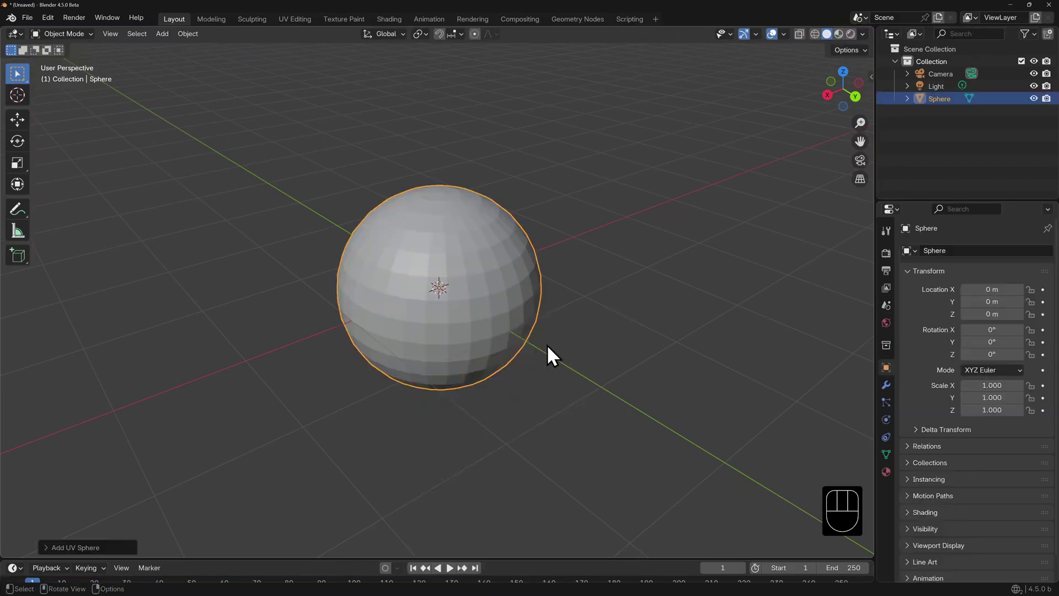
key("KP_1")
left_click(814, 34)
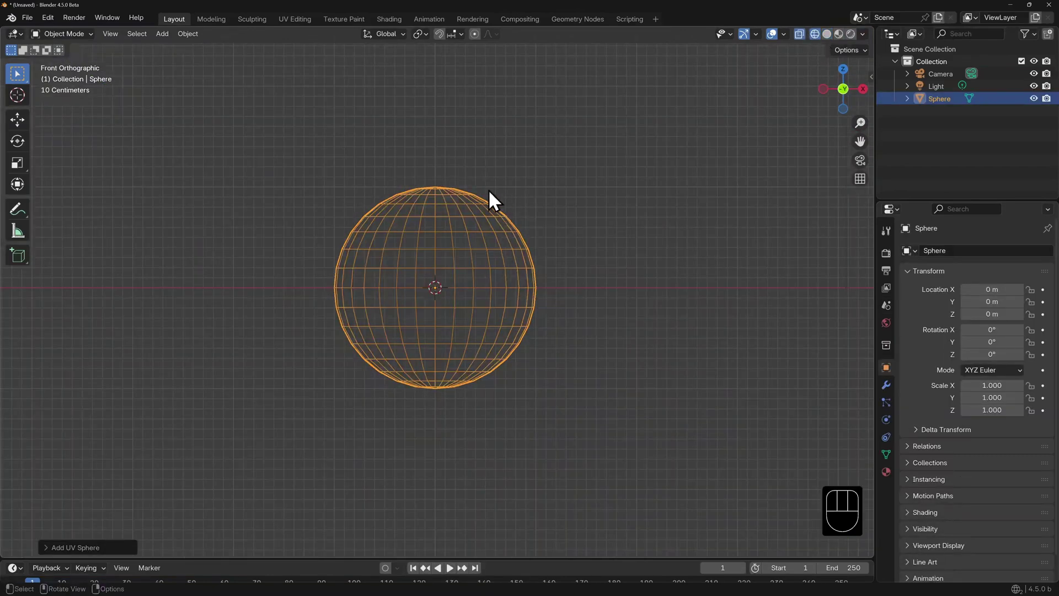
In Edit Mode, box-select the sphere's upper half and delete those vertices
key("Tab")
left_click(408, 157)
left_click_drag(254, 129, 567, 283)
key("x")
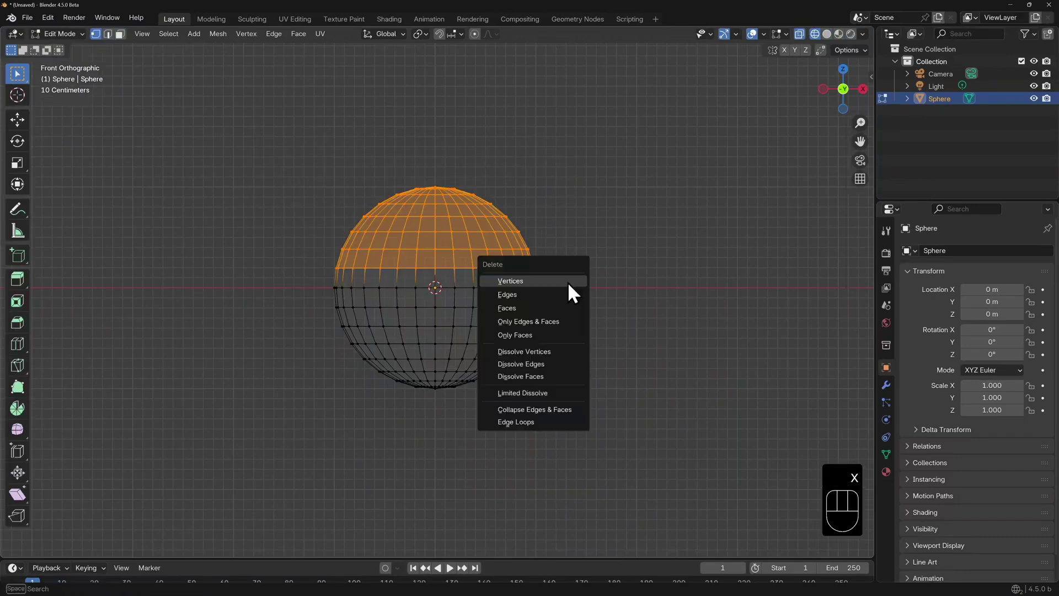
left_click(567, 282)
key("Tab")
mouse_move(580, 270)
middle_mouse_down()
mouse_move(611, 226)
mouse_move(601, 268)
middle_mouse_up()
Switch to solid shading and enable the Face Orientation overlay
key("z")
key("6")
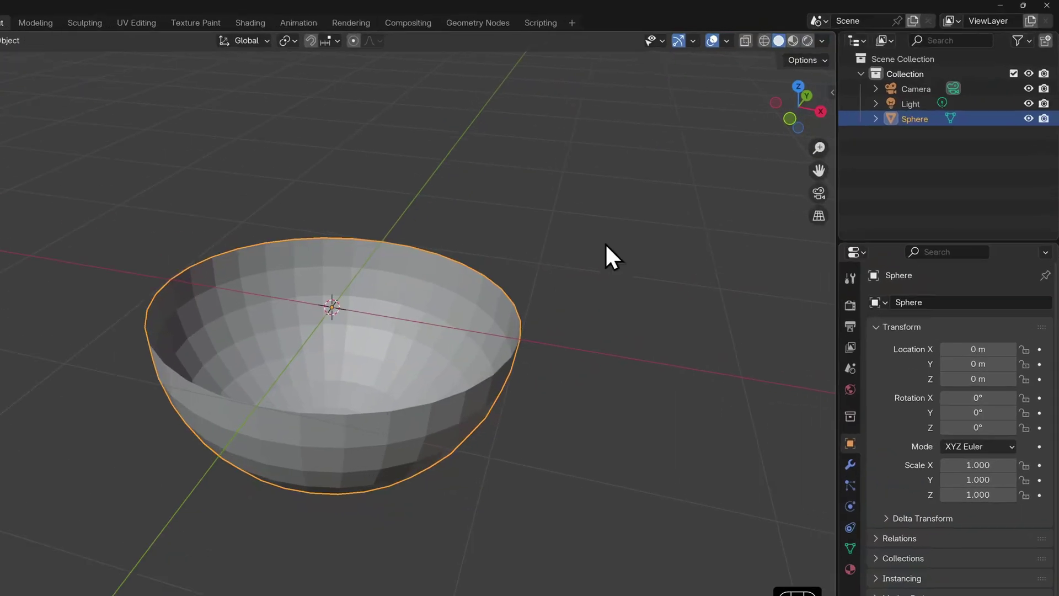
left_click(784, 34)
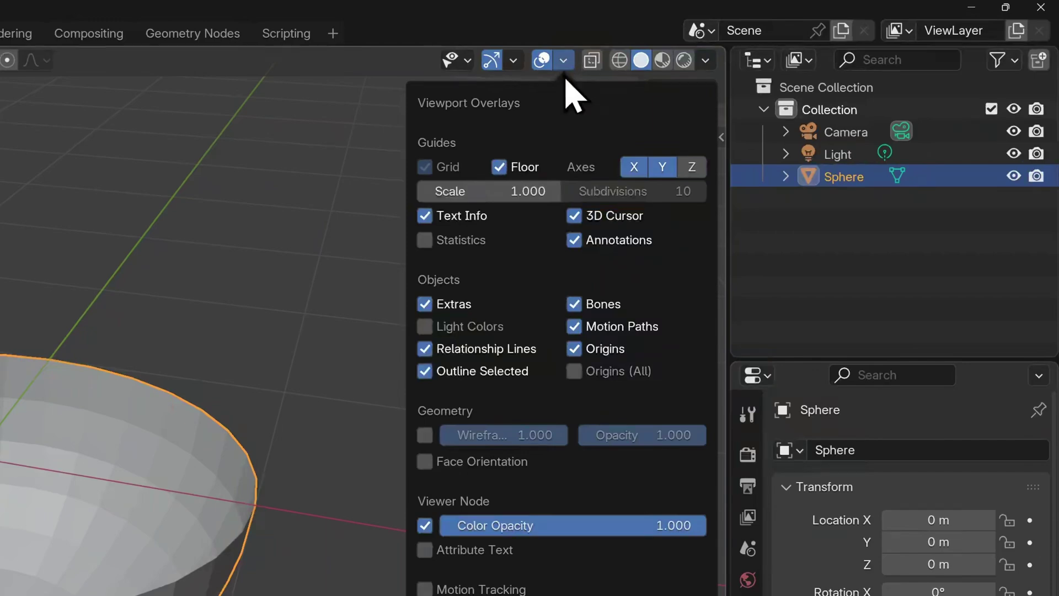
left_click(426, 461)
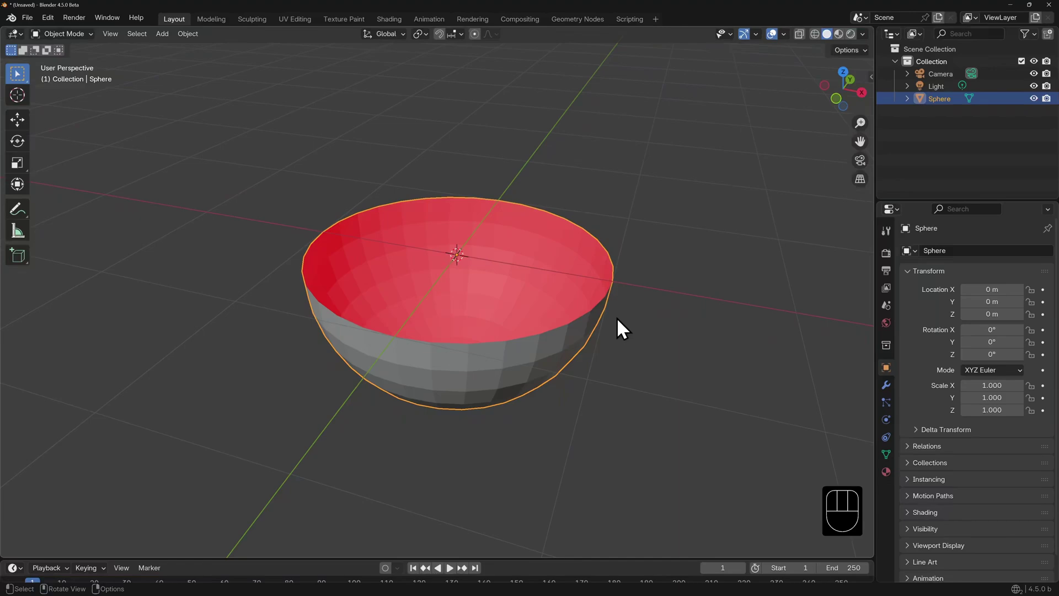
key("Tab")
View the bowl from the front with X-ray on (Alt+Z) and enter Edit Mode
key("KP_1")
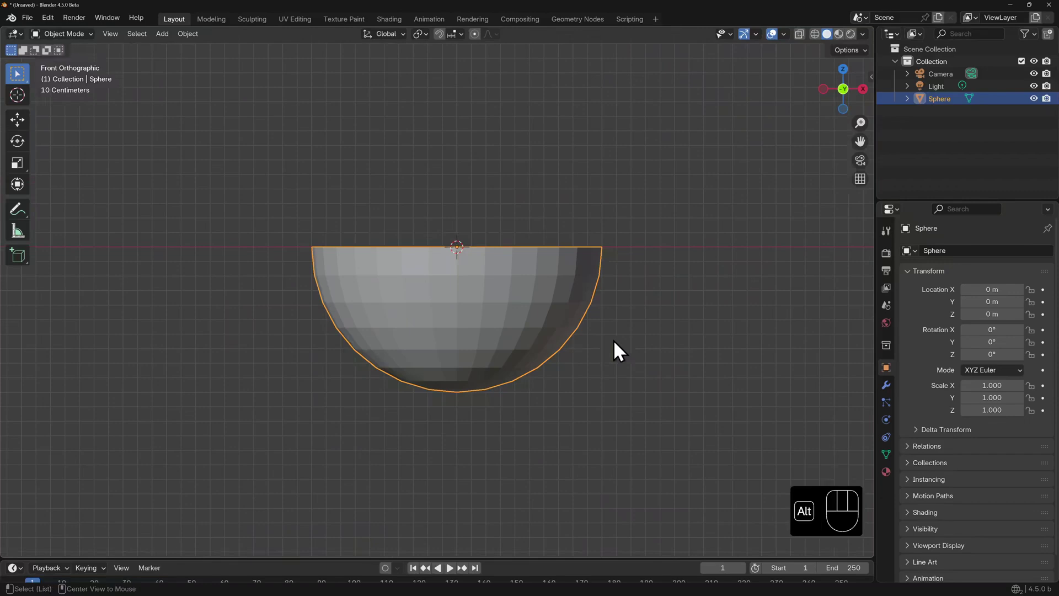
key("alt+z")
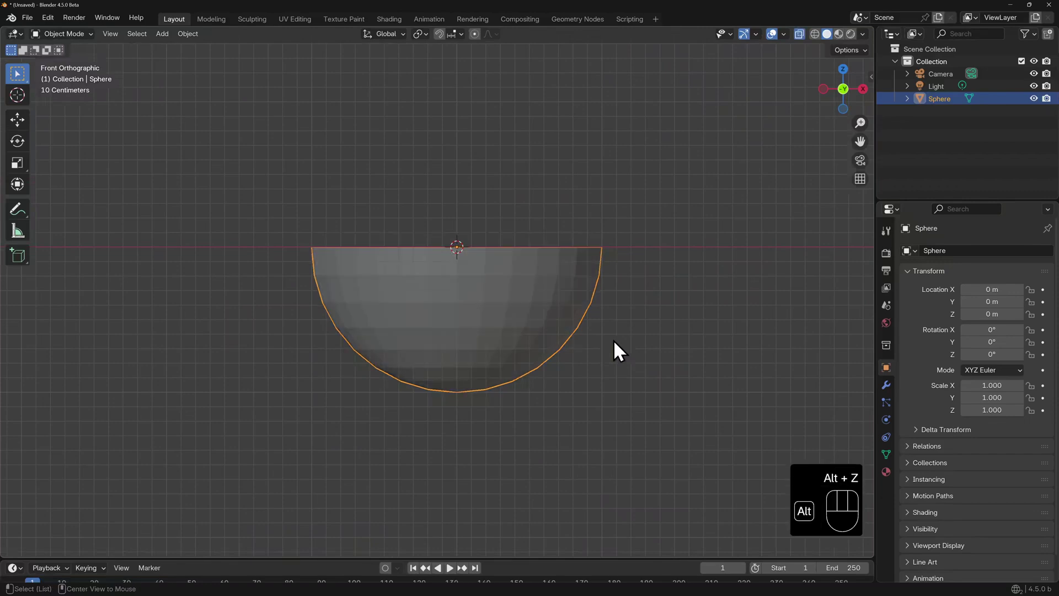
key("ctrl+Tab")
left_click(680, 341)
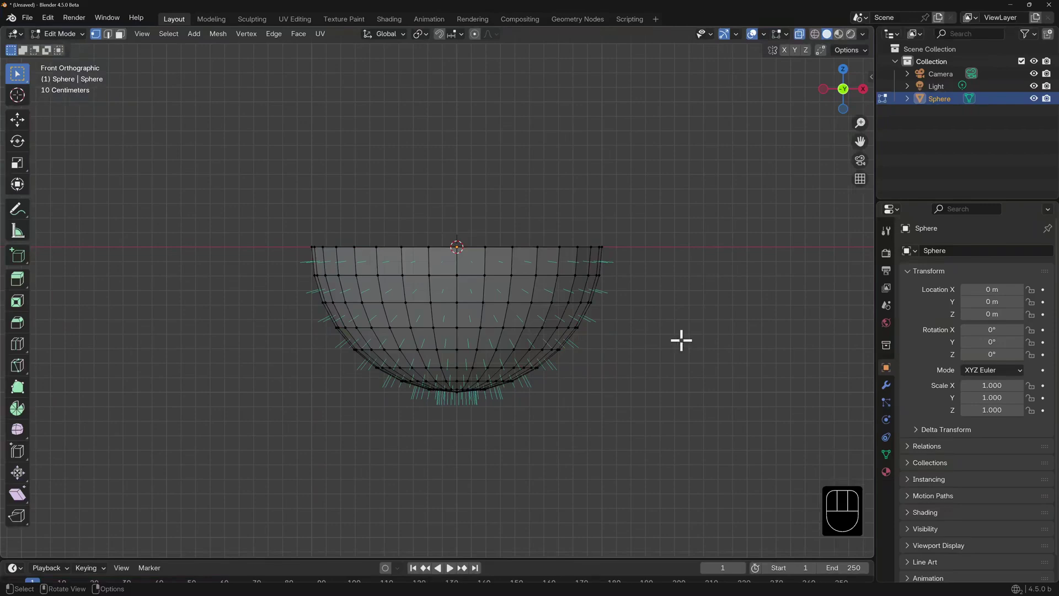
Box-select the bowl's right-half faces, flip their normals with Alt+N, then return to Object Mode
key("3")
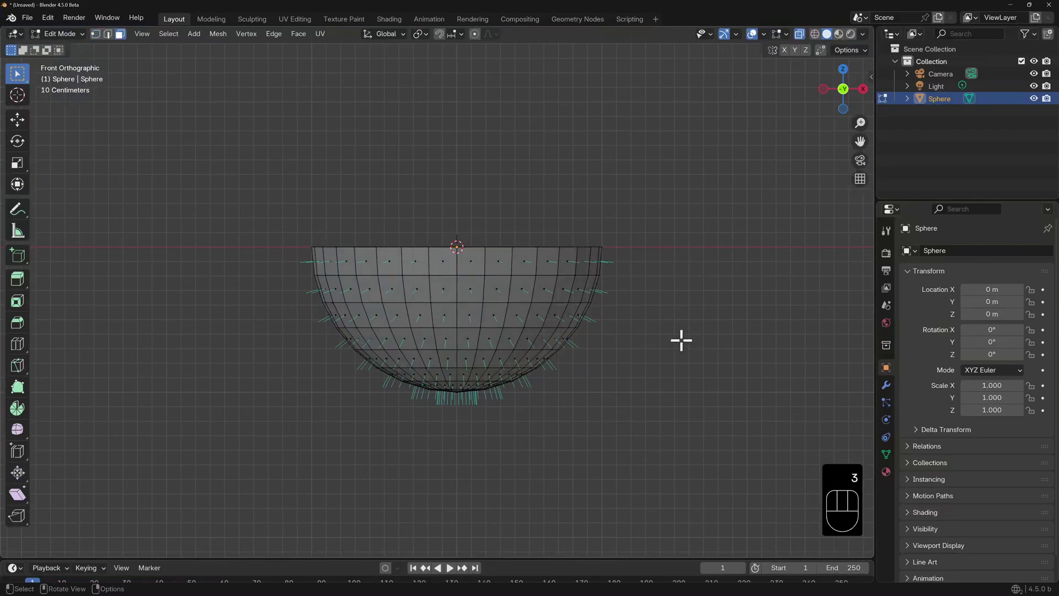
left_click_drag(651, 212, 459, 413)
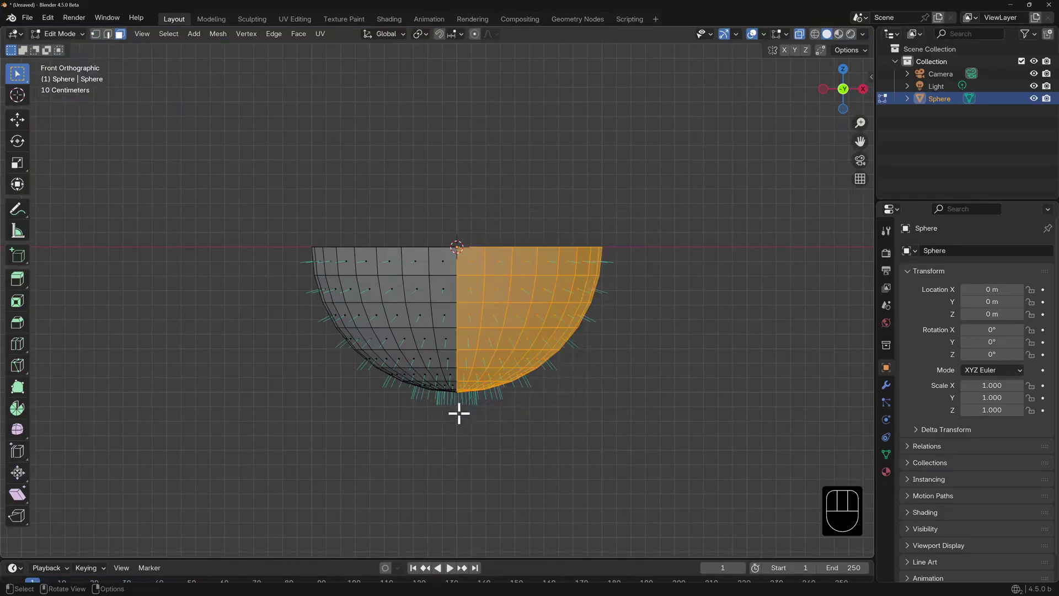
key("alt+n")
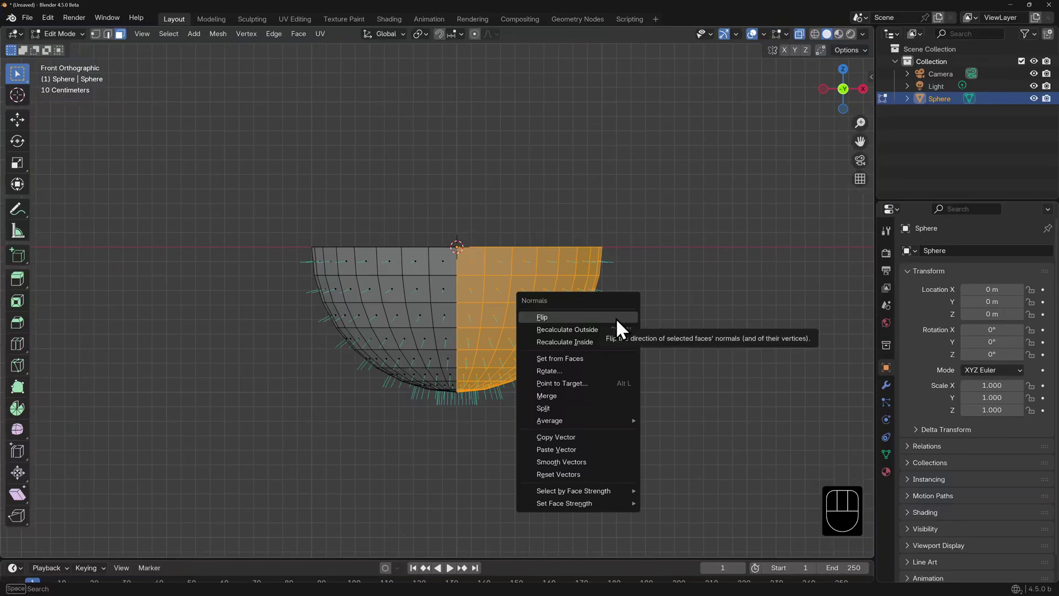
left_click(615, 317)
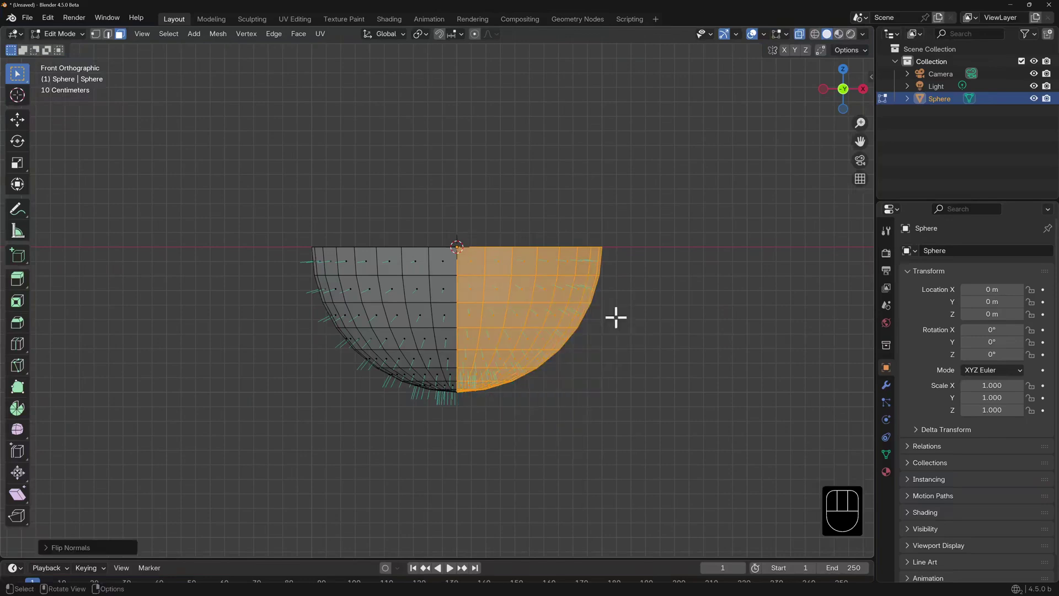
key("ctrl+Tab")
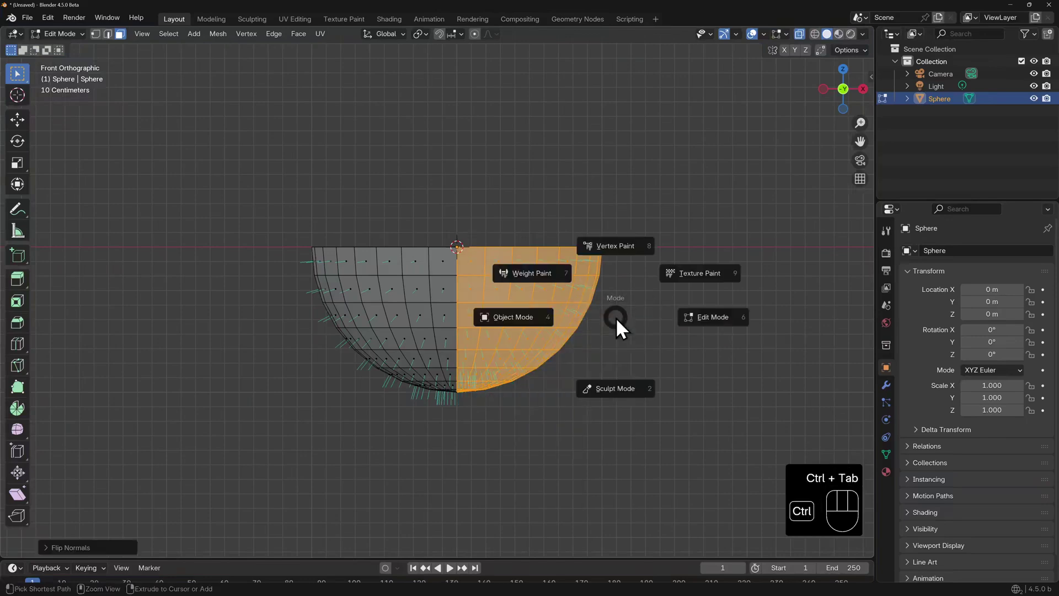
left_click(499, 318)
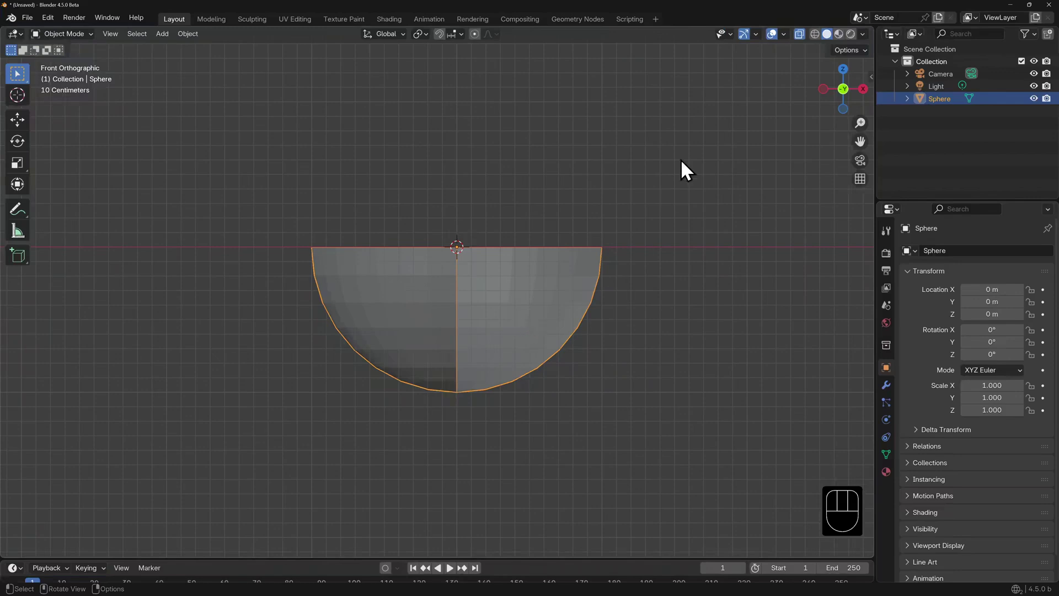
Turn off X-ray and apply Shade Smooth to the bowl
left_click(799, 34)
left_click(187, 34)
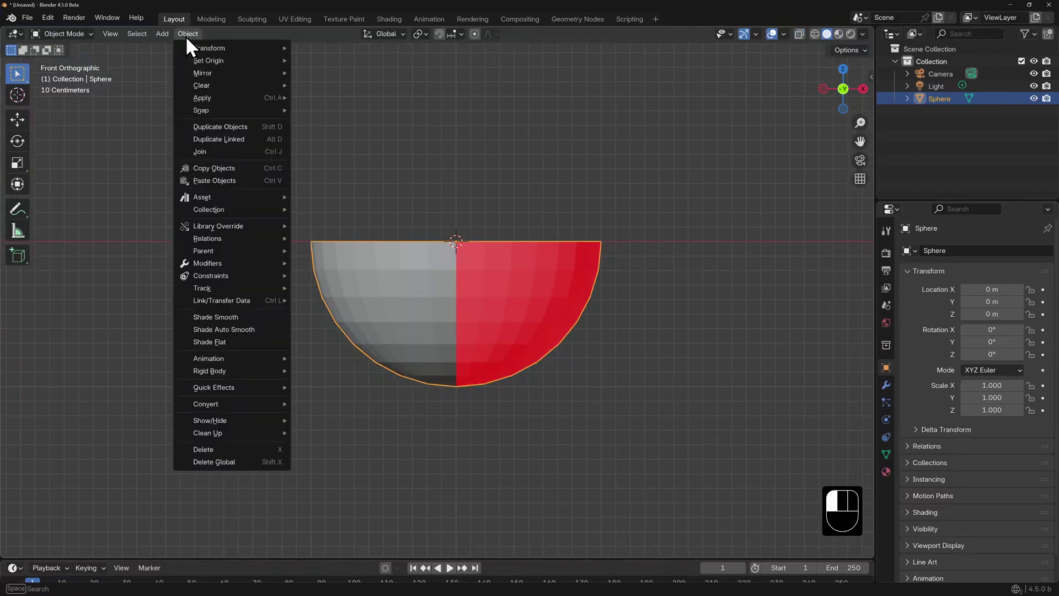
left_click(249, 316)
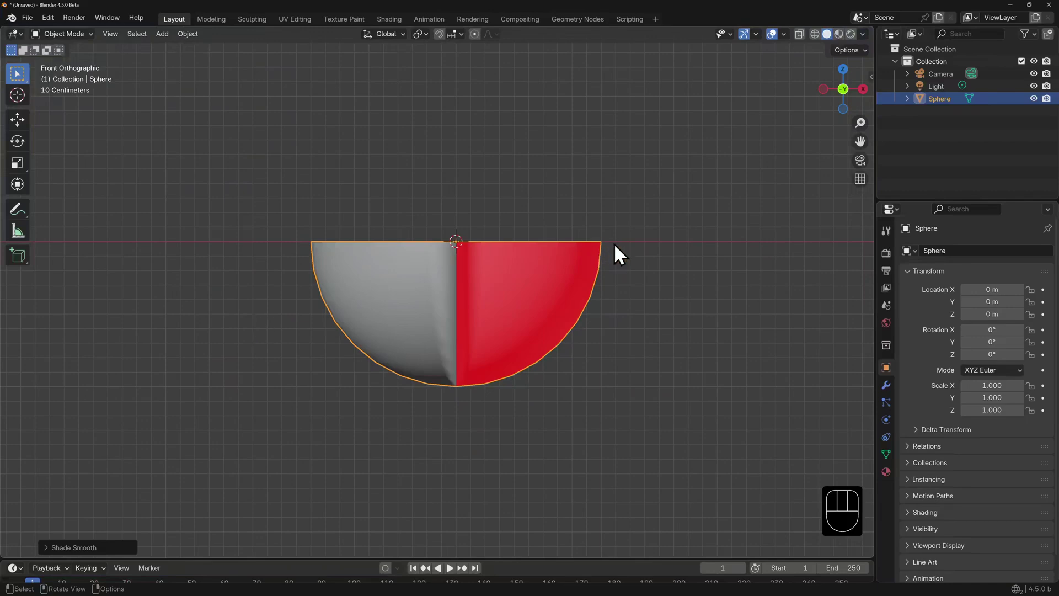
Turn off the Face Orientation overlay and view the bowl from above
left_click(784, 34)
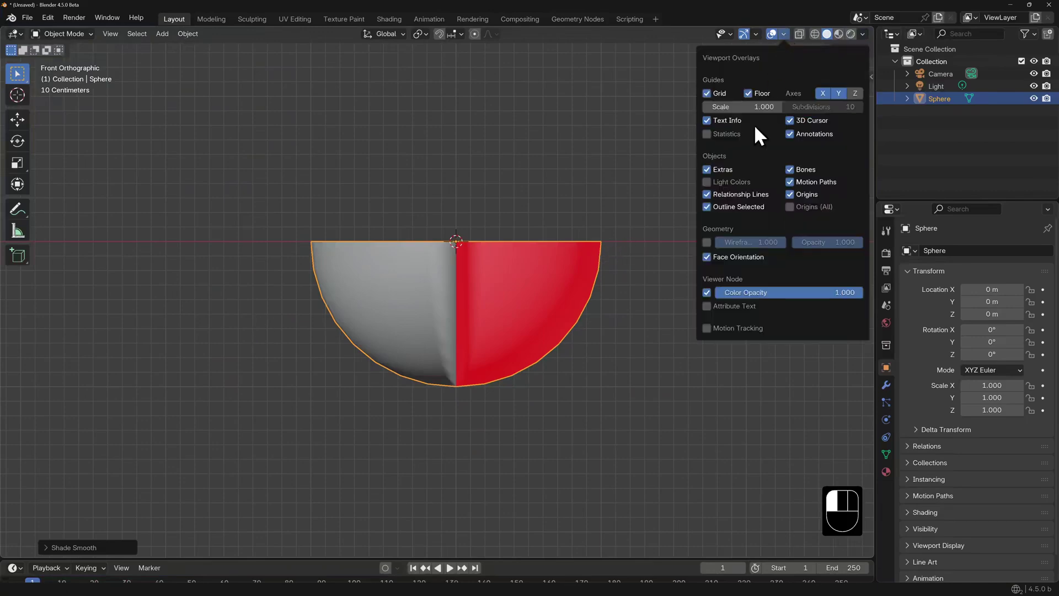
left_click(706, 257)
middle_click_drag(662, 217, 625, 243)
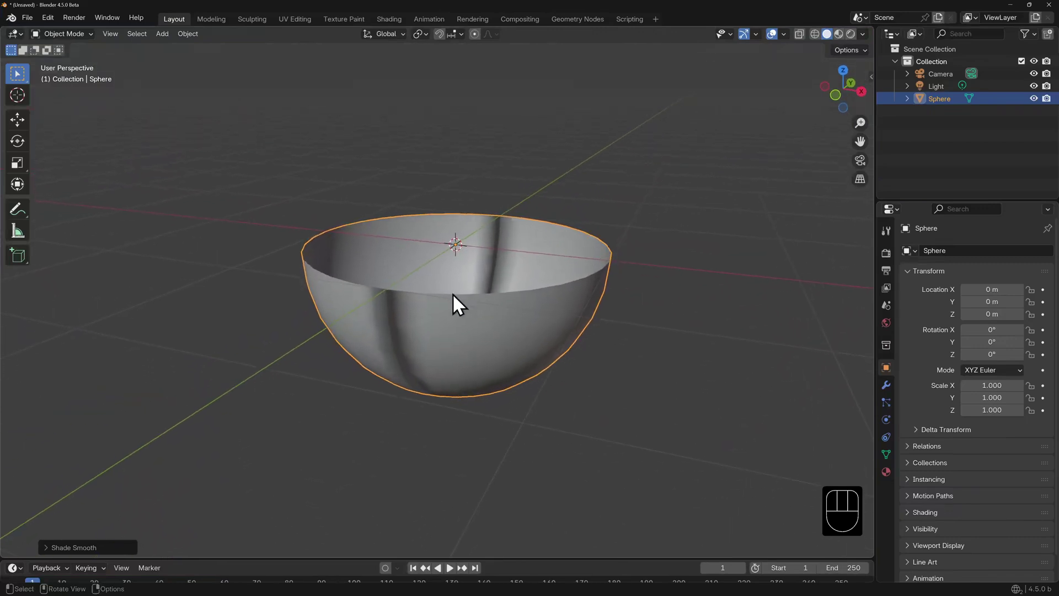
Zoom in on the smooth-shaded bowl in User Perspective and call up the mode pie menu
scroll(424, 300, "up", 3)
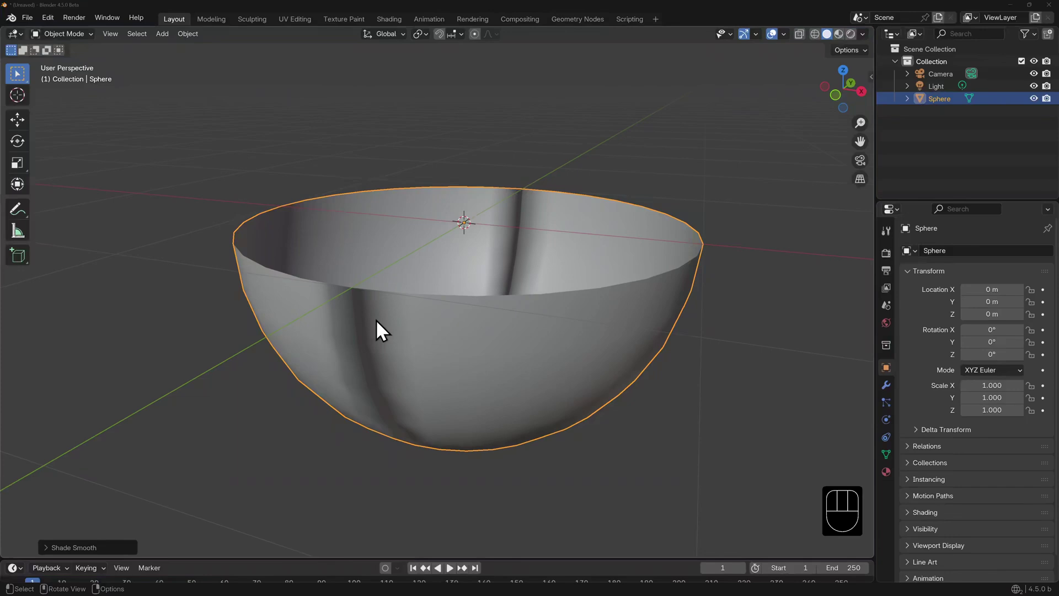
key("ctrl+Tab")
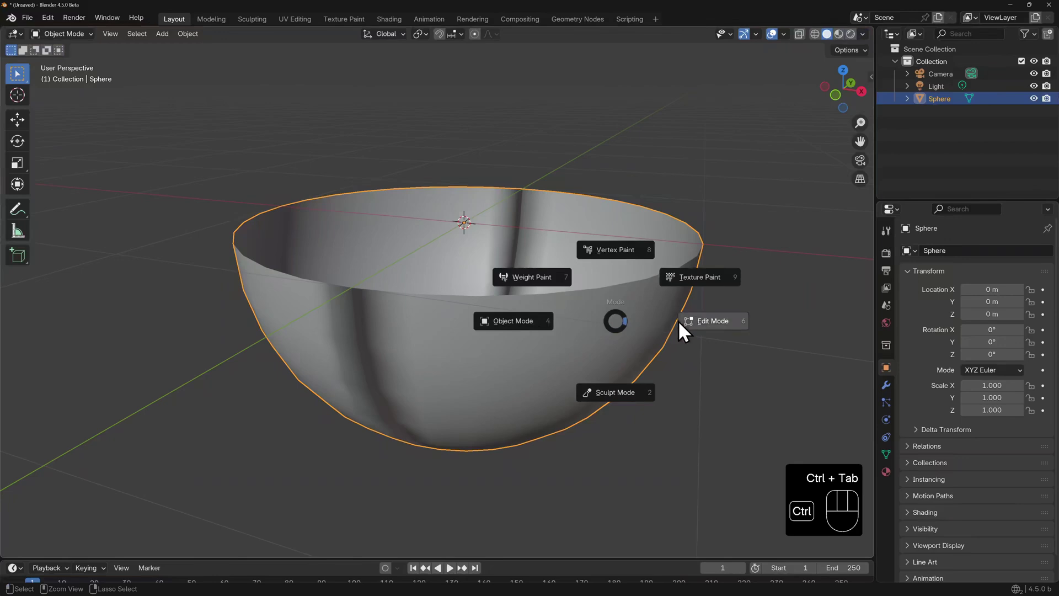
In Edit Mode, apply Recalculate Outside to the bowl's normals, then switch back to Object Mode
left_click(680, 322)
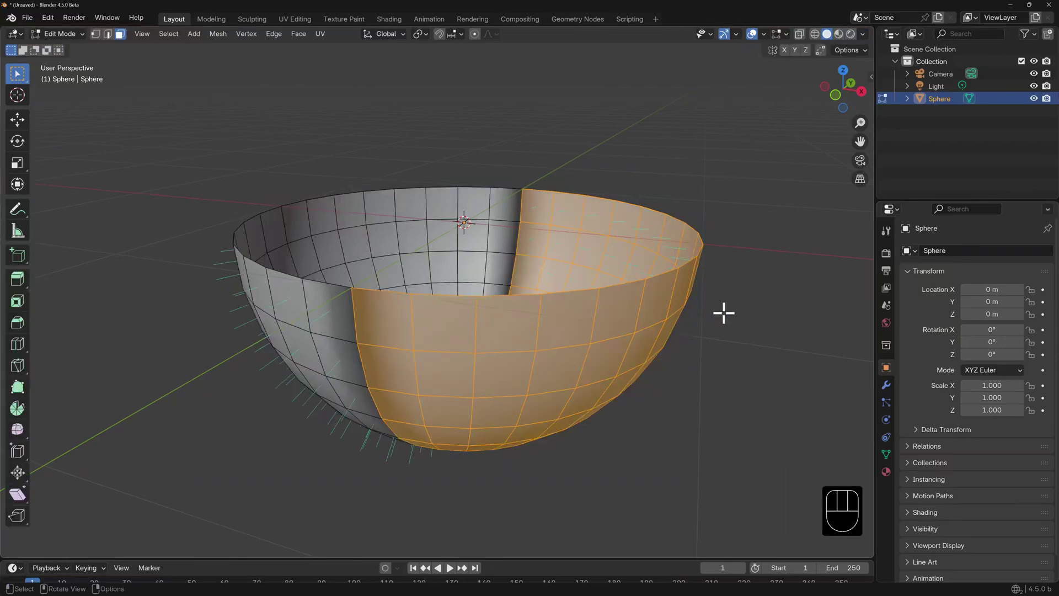
key("alt+n")
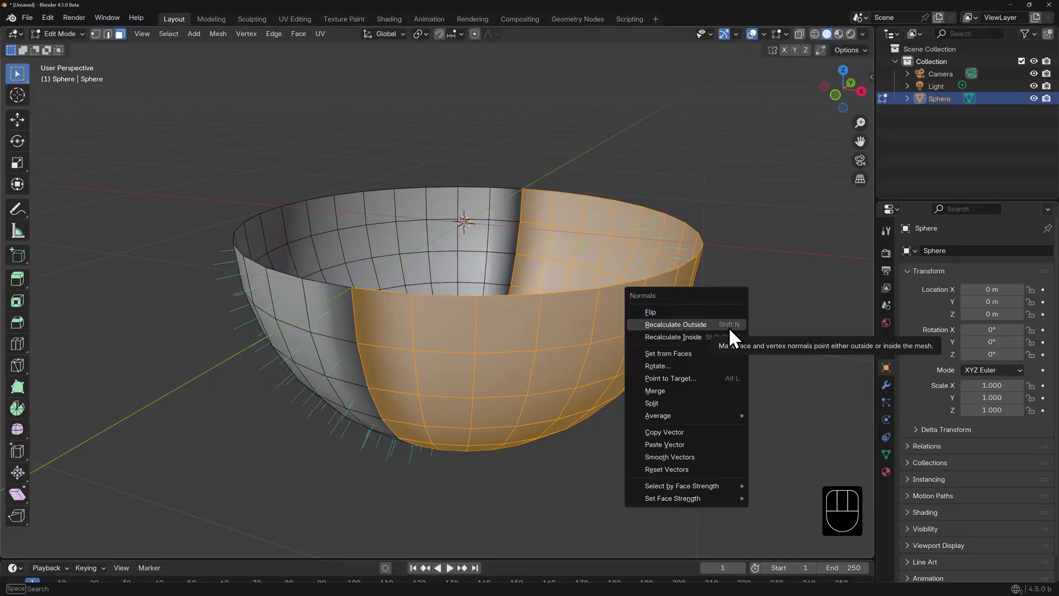
left_click(729, 327)
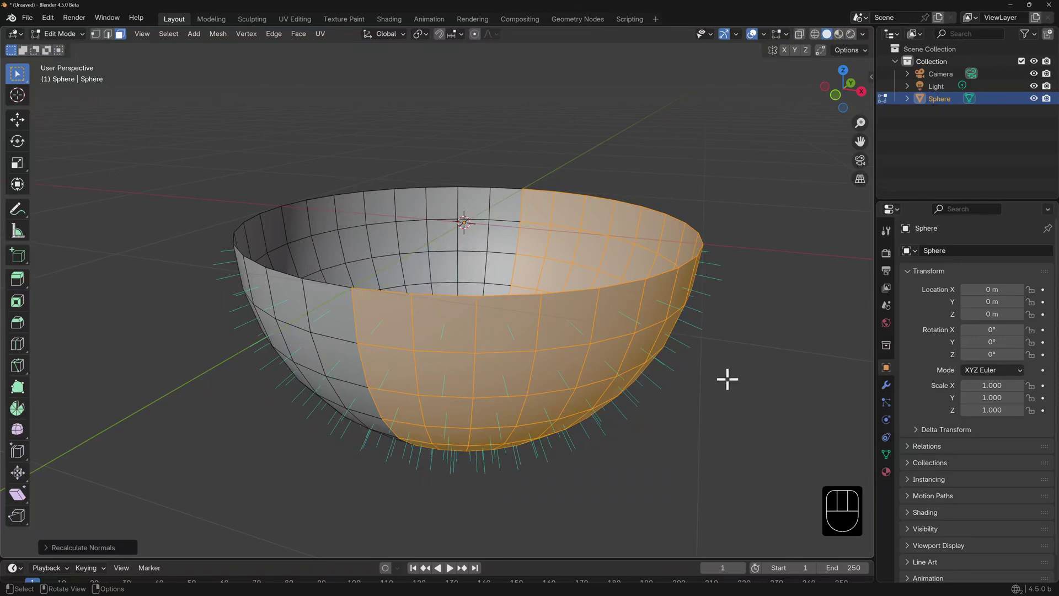
key("ctrl+Tab")
left_click(619, 374)
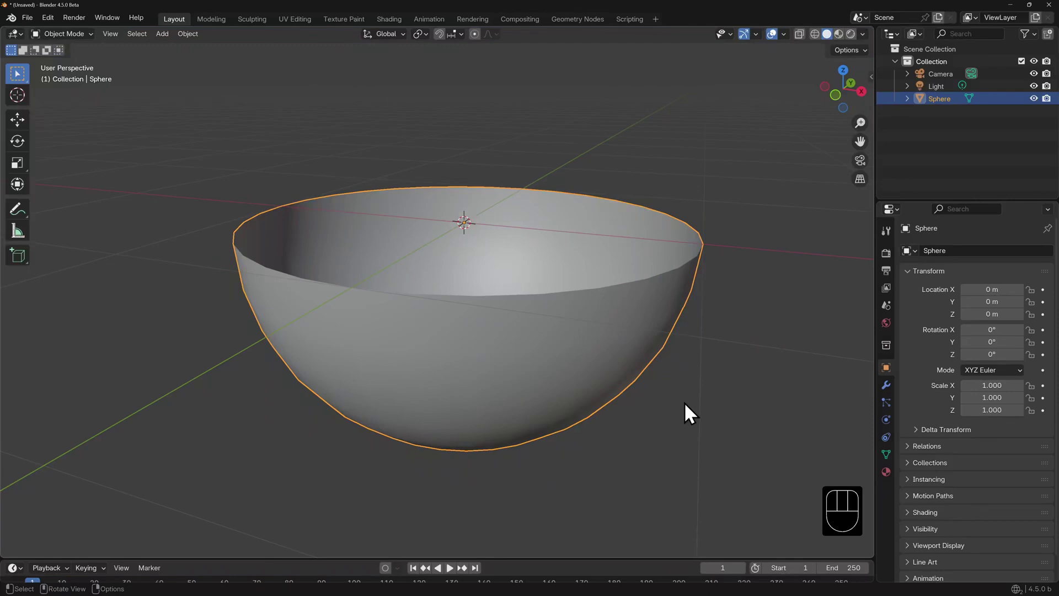
In Edit Mode, hide face normals, show vertex and split normals, and select an edge loop
key("Tab")
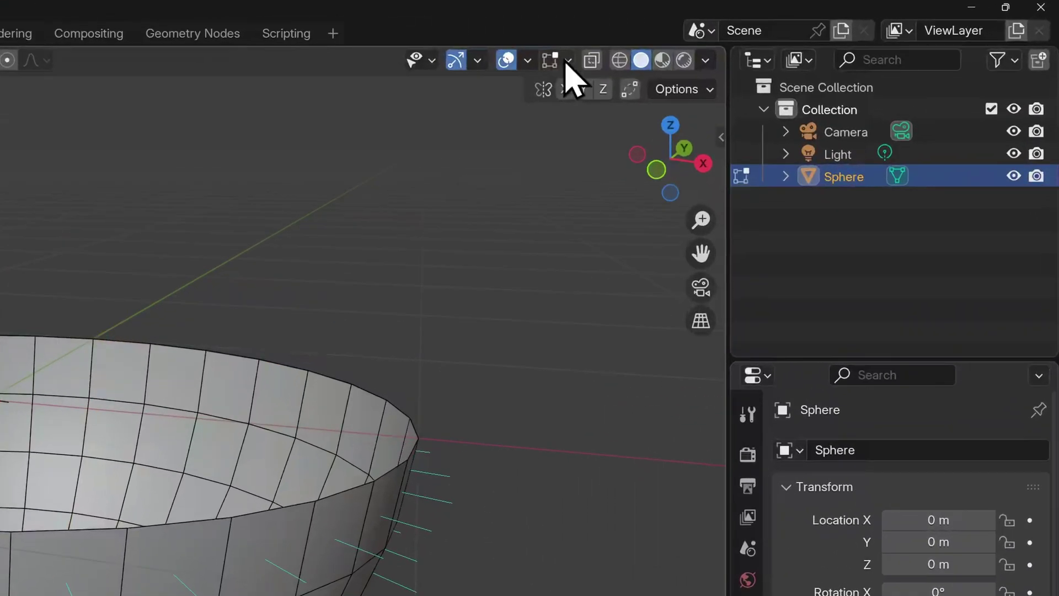
left_click(783, 34)
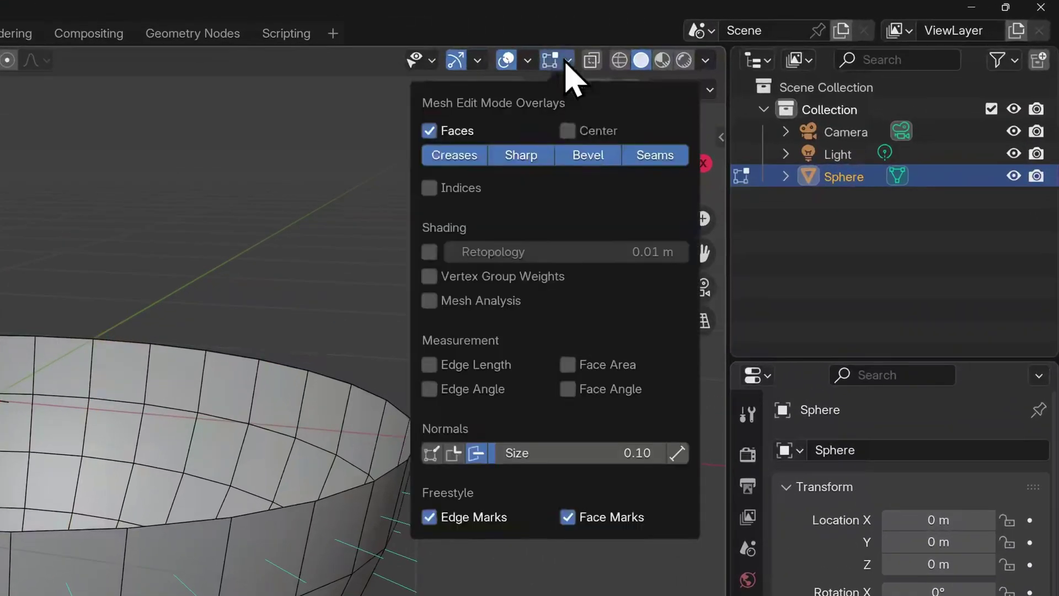
left_click(475, 452)
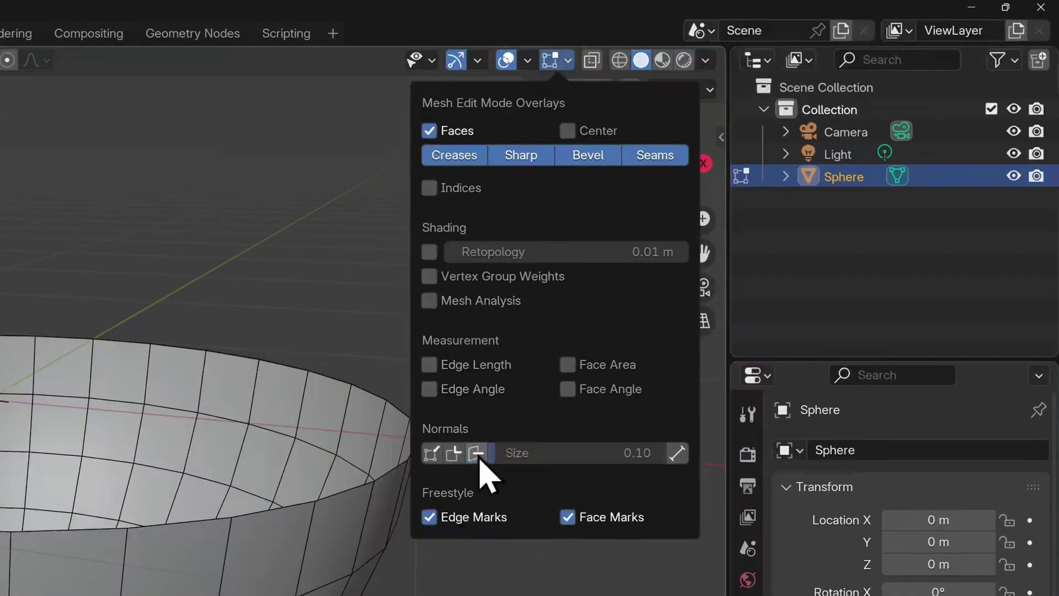
left_click(433, 452)
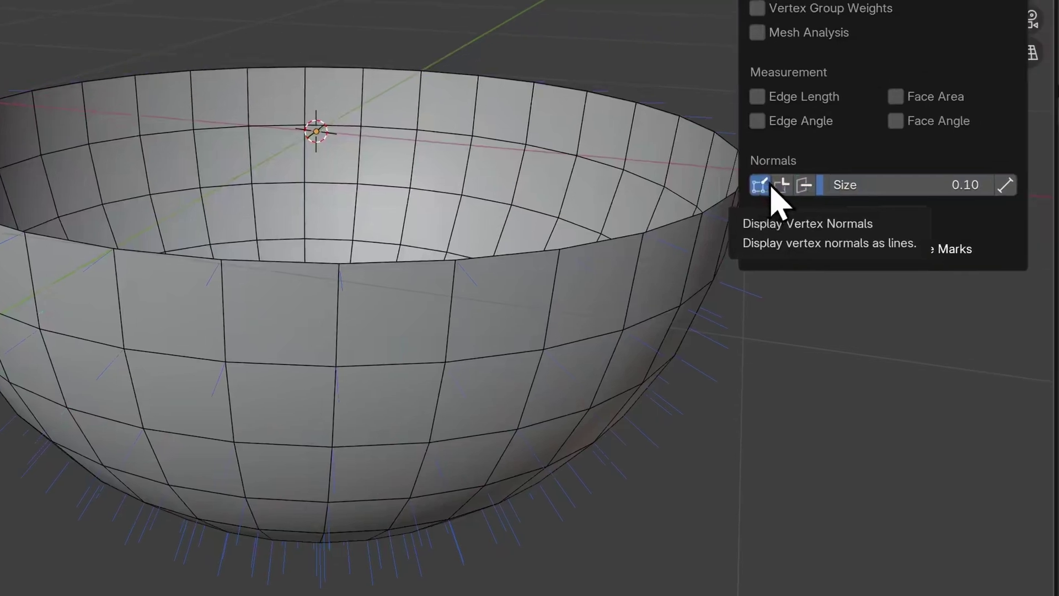
left_click(876, 158)
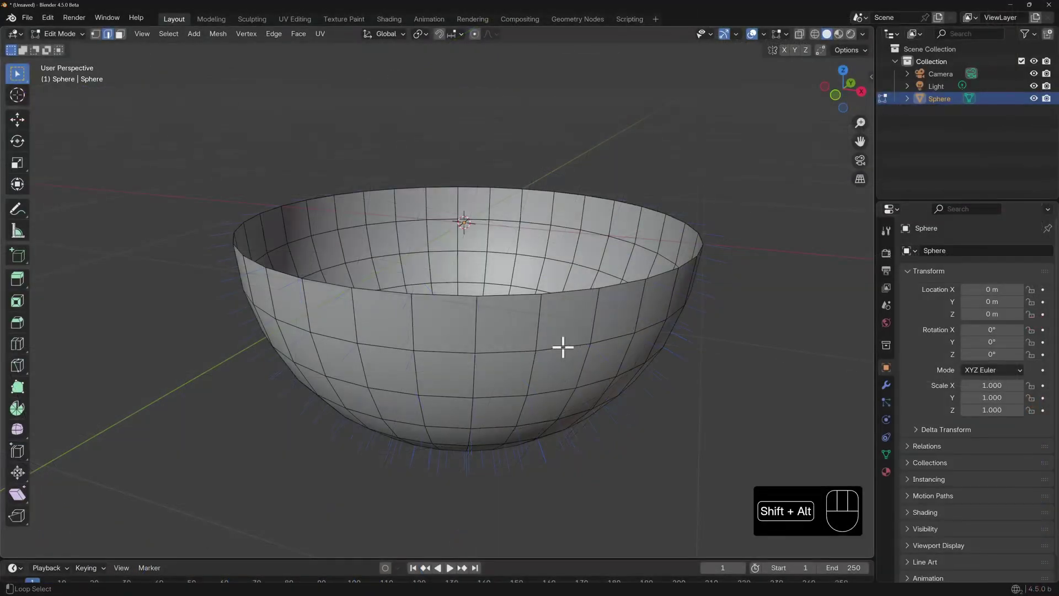
left_click(563, 347, "alt+shift")
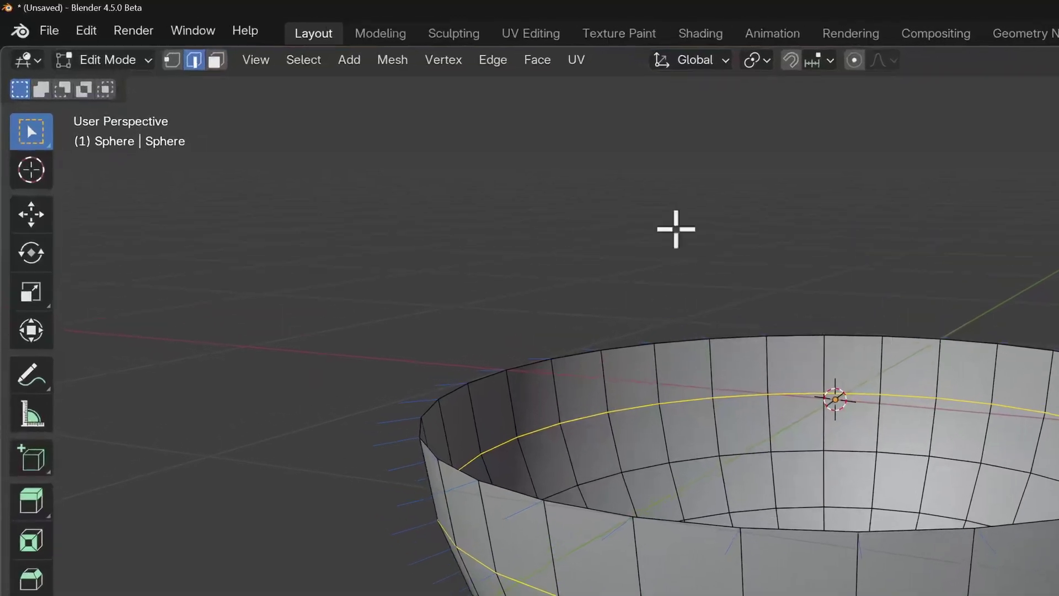
Apply Edge > Mark Sharp to the two selected horizontal edge loops
left_click(491, 60)
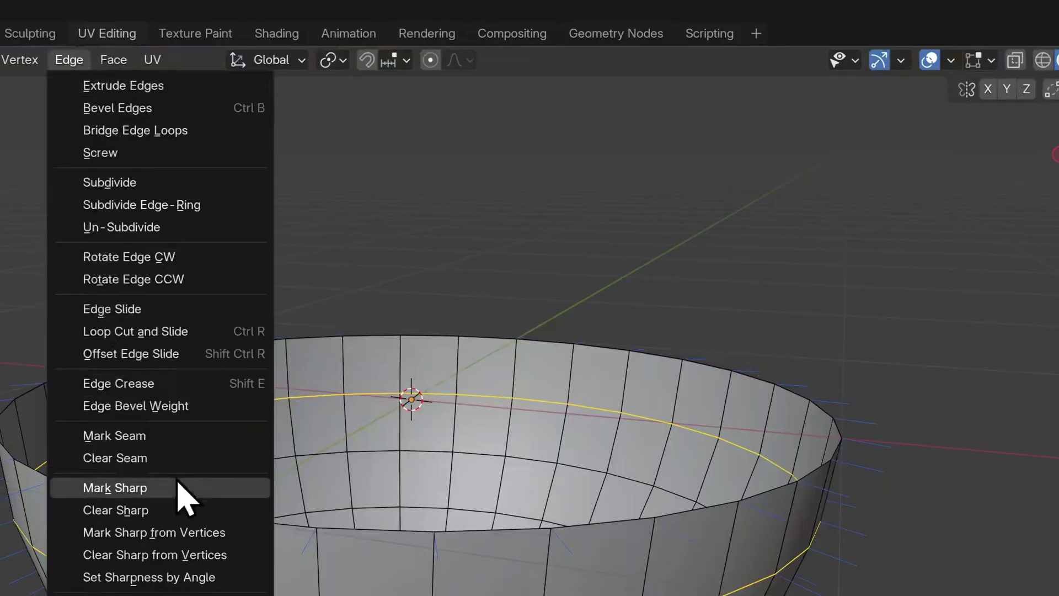
left_click(177, 488)
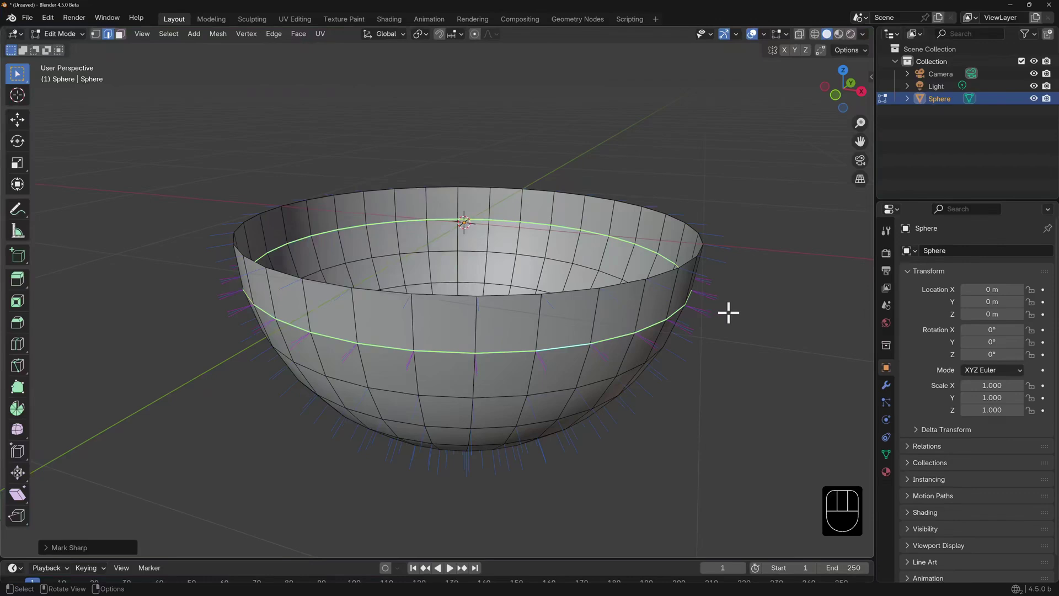
key("ctrl+Tab")
left_click(630, 312)
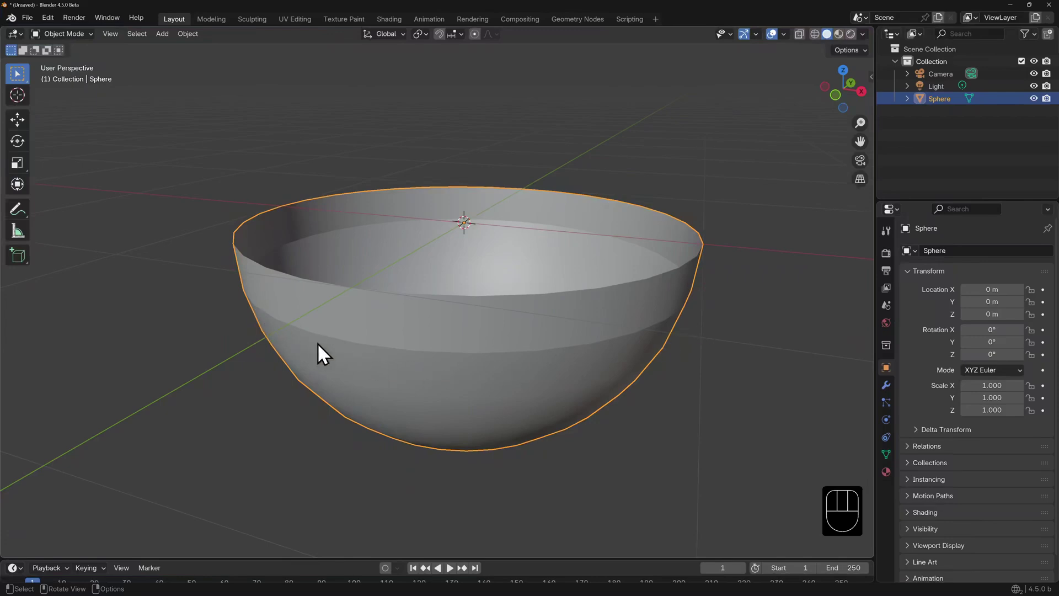
key("Tab")
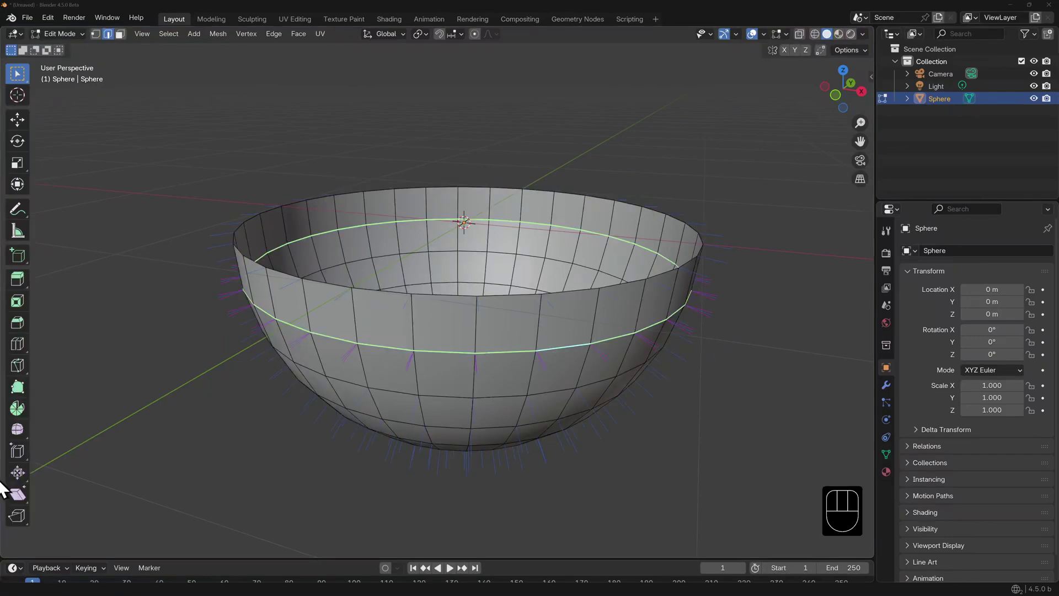